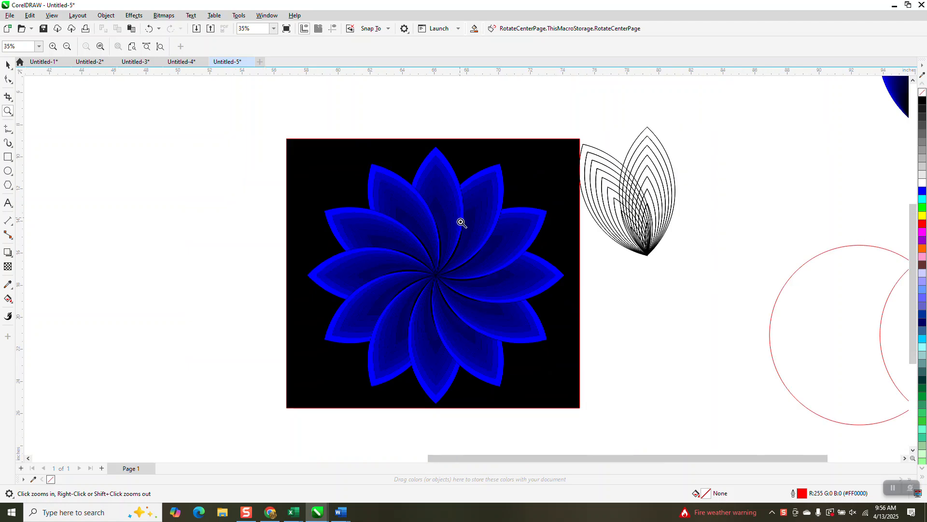
scroll(666, 259, down, 2)
- Delete the blue gradient leaf shape lying beside the flower design
drag(708, 120, 774, 208)
click(8, 64)
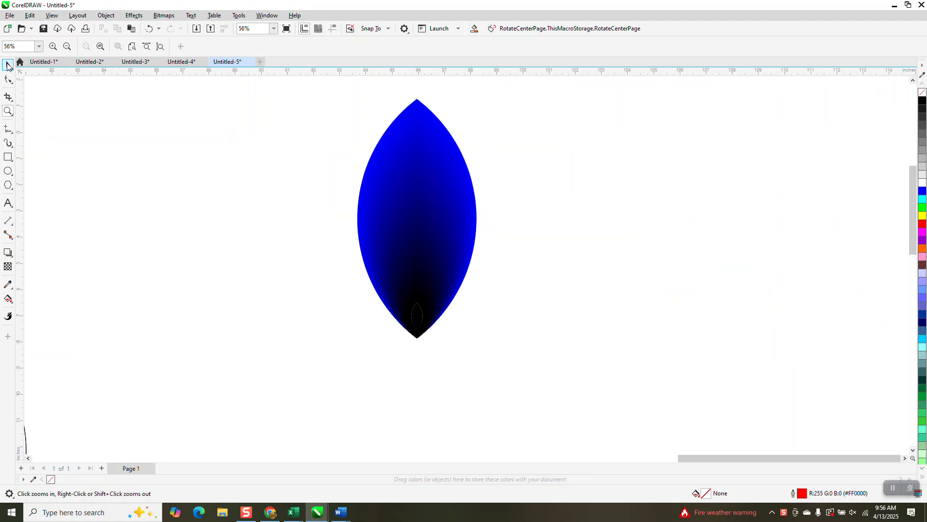
click(379, 165)
key(Delete)
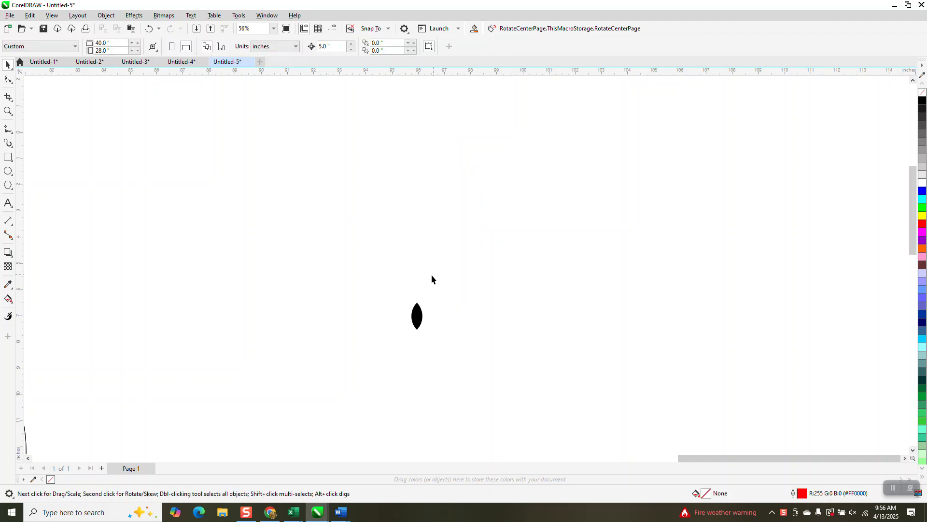
- Fill the overlap of the two red circles with the Smart Fill tool, then undo it
scroll(486, 366, down, 5)
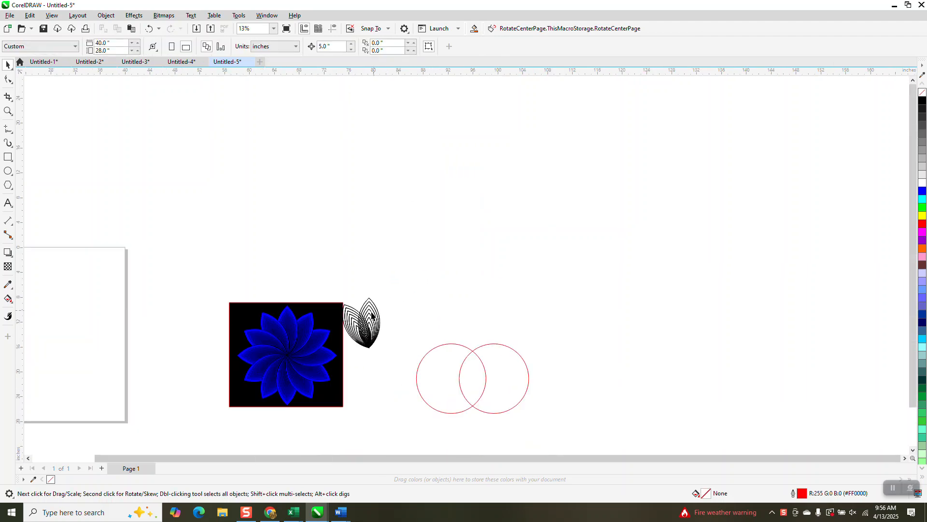
click(8, 111)
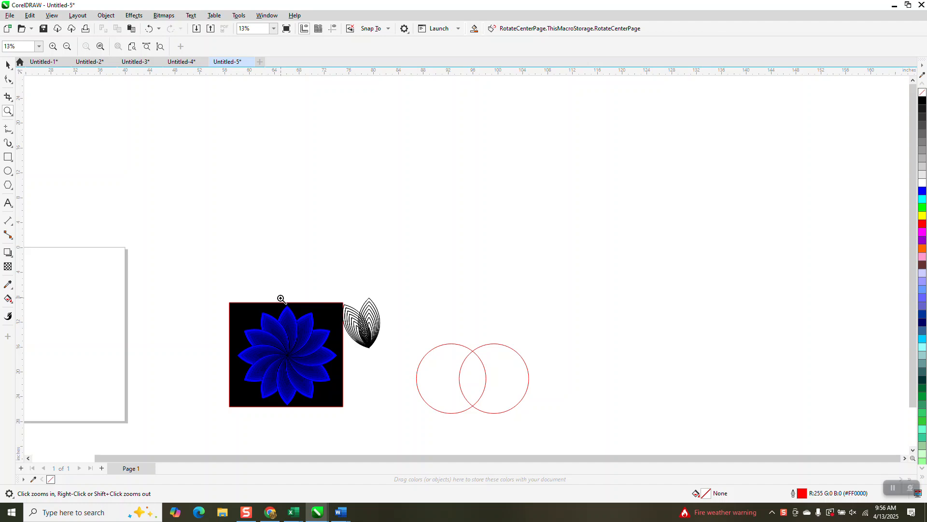
drag(282, 300, 366, 364)
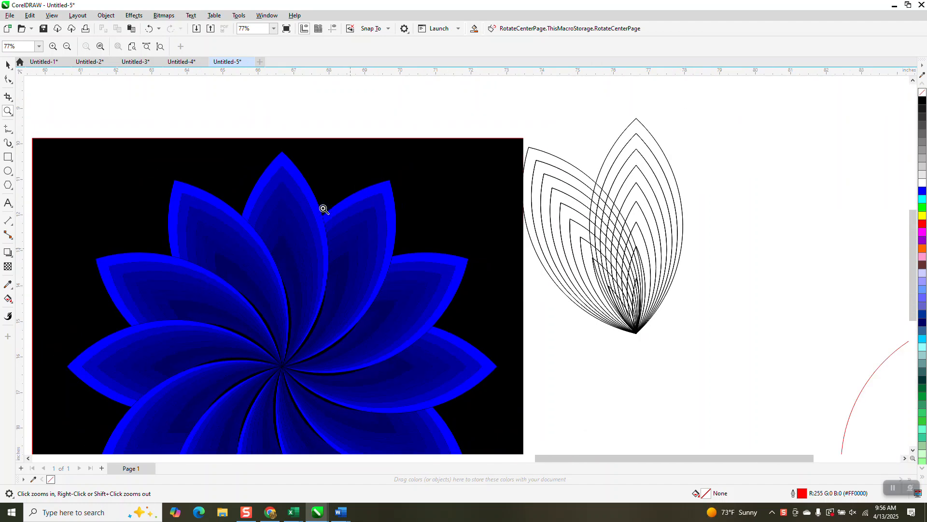
scroll(332, 219, down, 3)
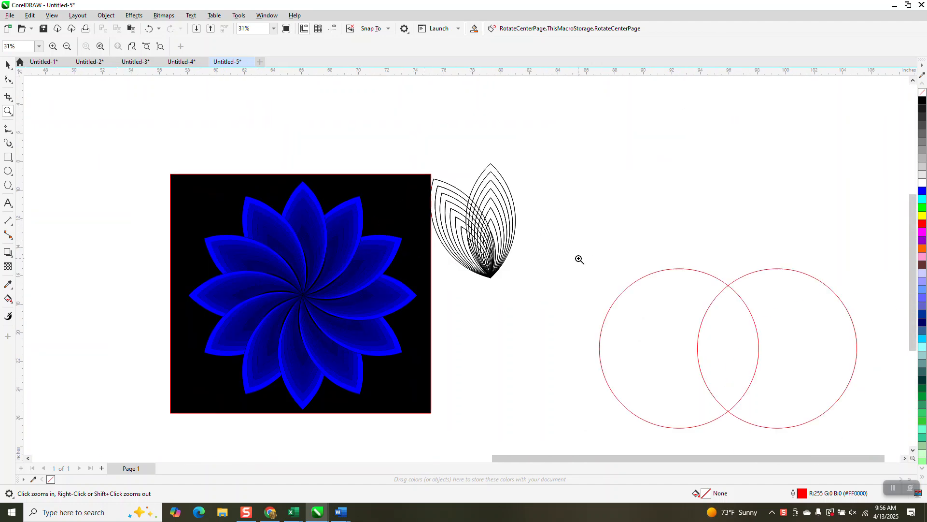
scroll(524, 187, down, 2)
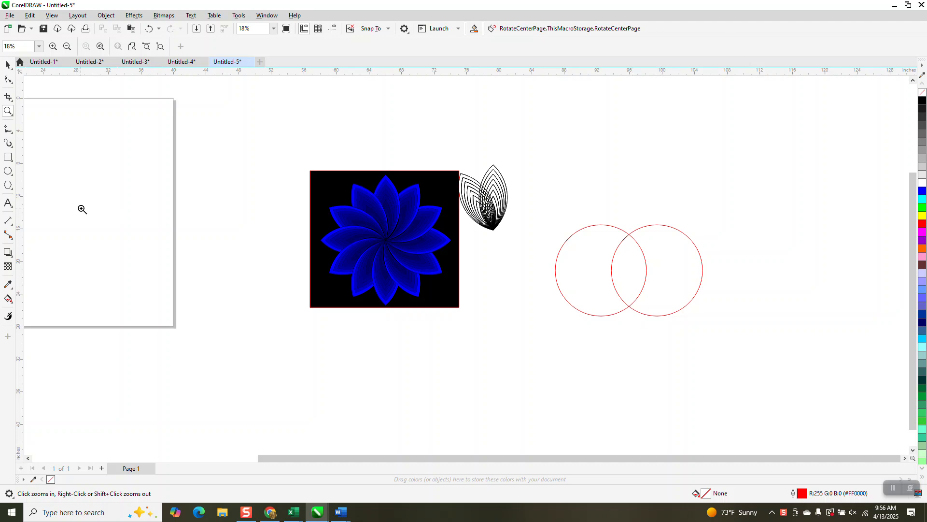
click(8, 299)
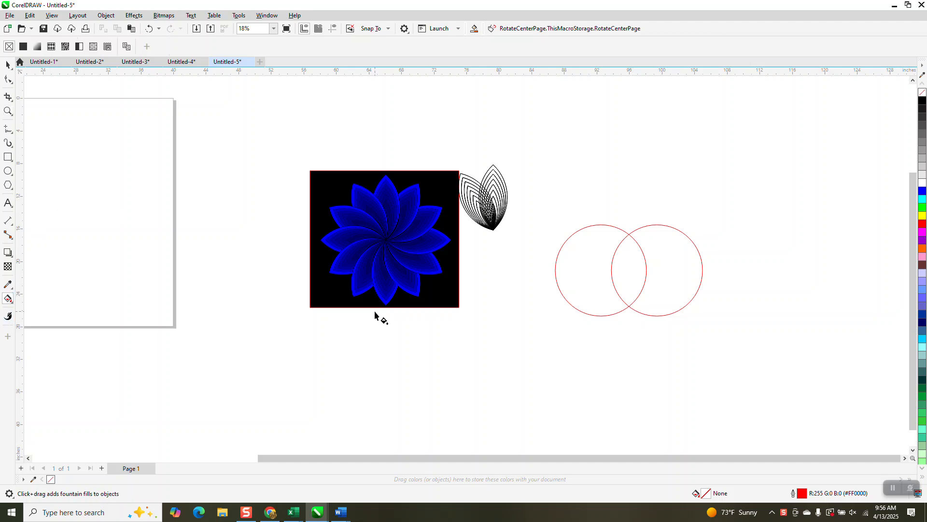
click(12, 303)
click(43, 312)
click(629, 276)
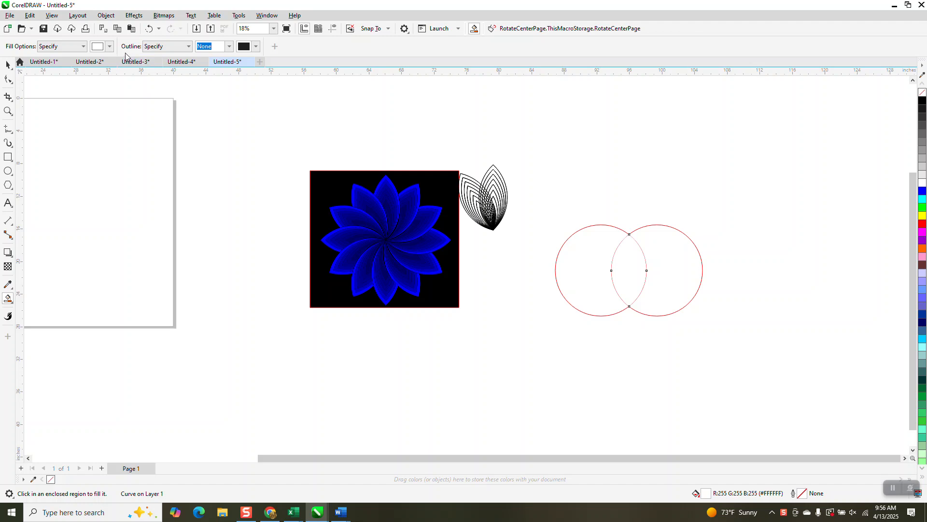
click(150, 29)
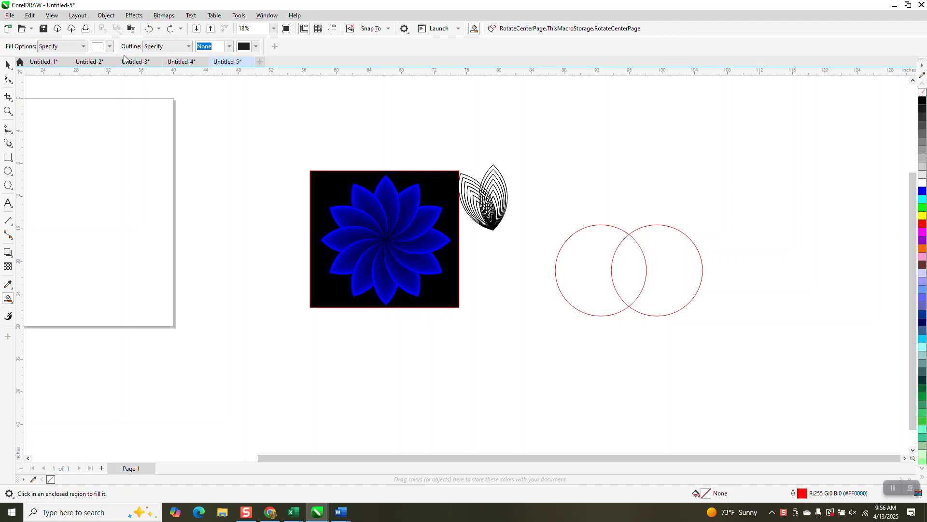
- Fill the two circles' overlap in blue with Smart Fill and center the resulting leaf on the page
click(110, 47)
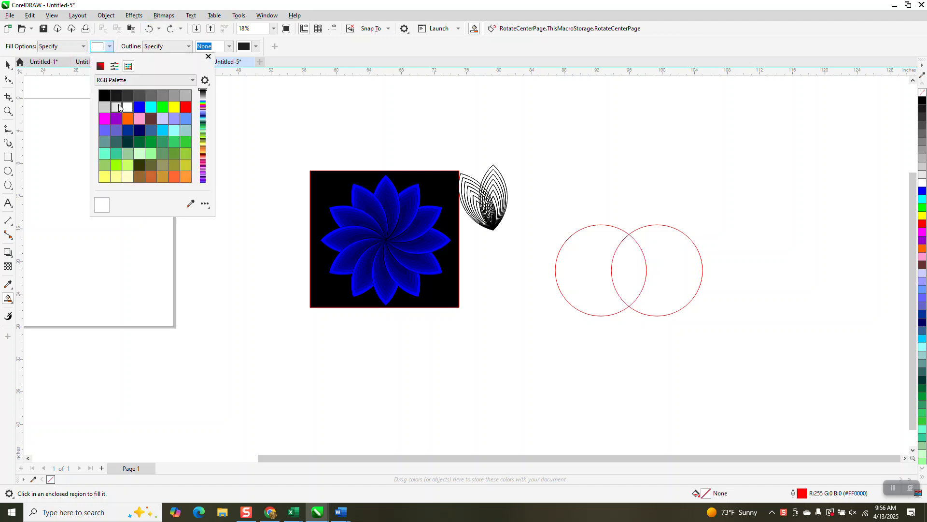
click(137, 108)
click(636, 279)
click(8, 65)
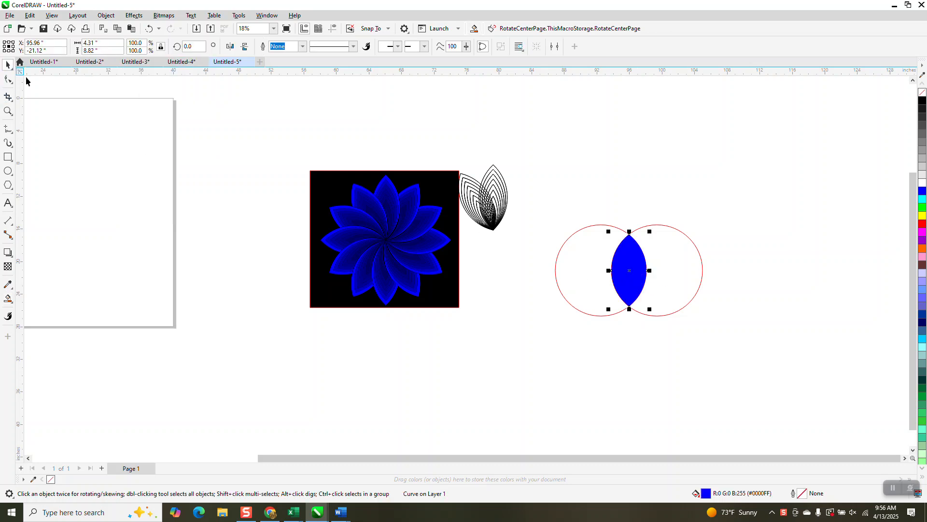
key(p)
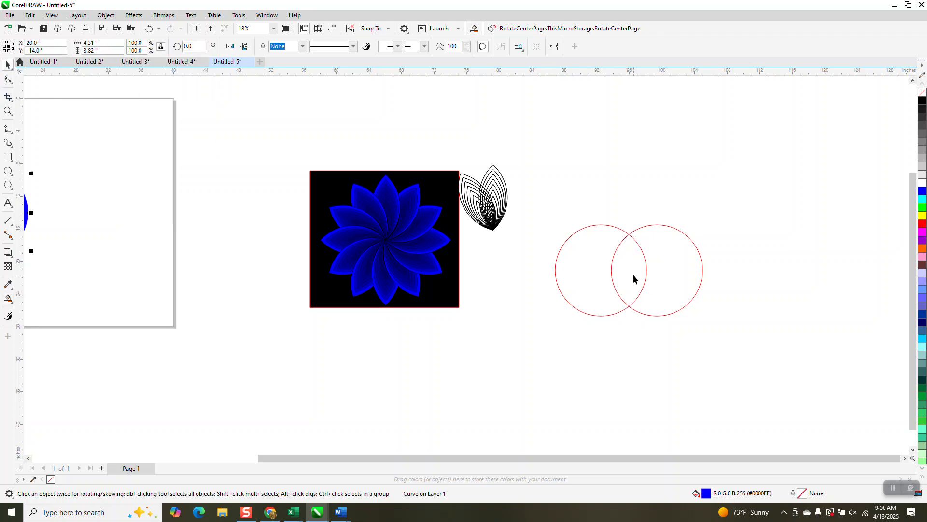
- Remove the leaf's fill and give its outline a black colour
scroll(631, 276, down, 1)
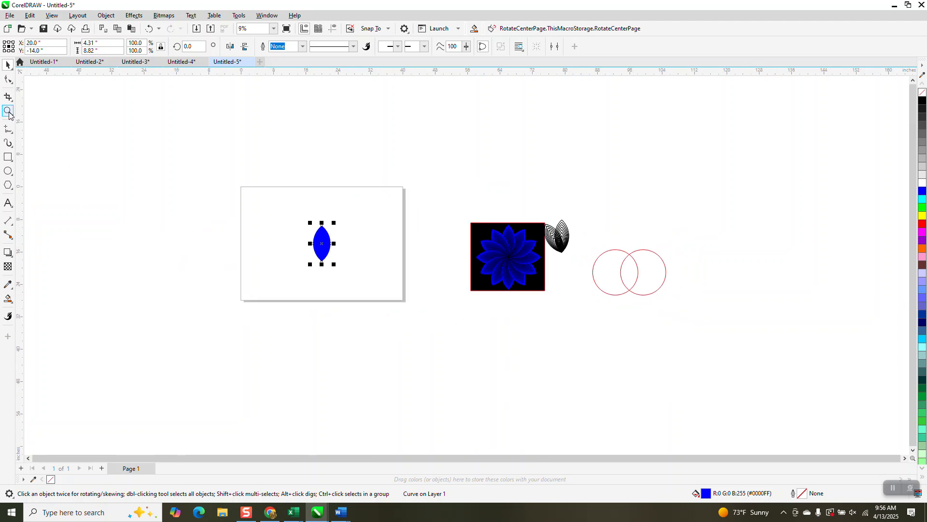
click(8, 111)
drag(311, 201, 370, 290)
click(7, 67)
click(923, 93)
right_click(922, 100)
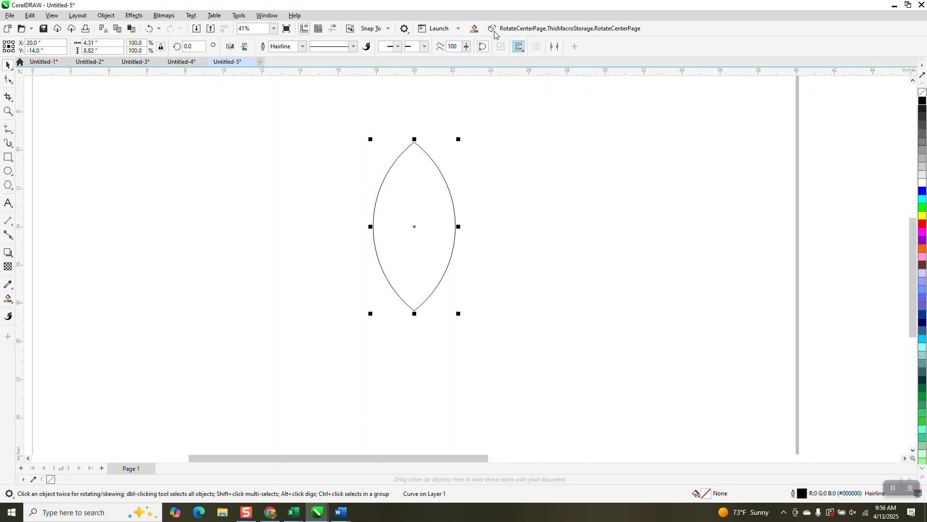
- Apply a contour to the leaf with 6 steps and a 0.1 in offset, then undo it
click(137, 18)
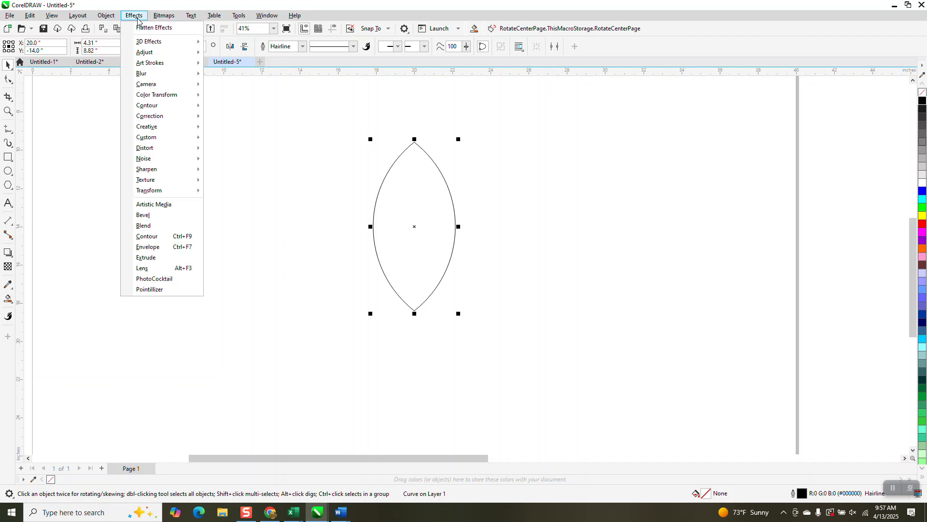
click(149, 240)
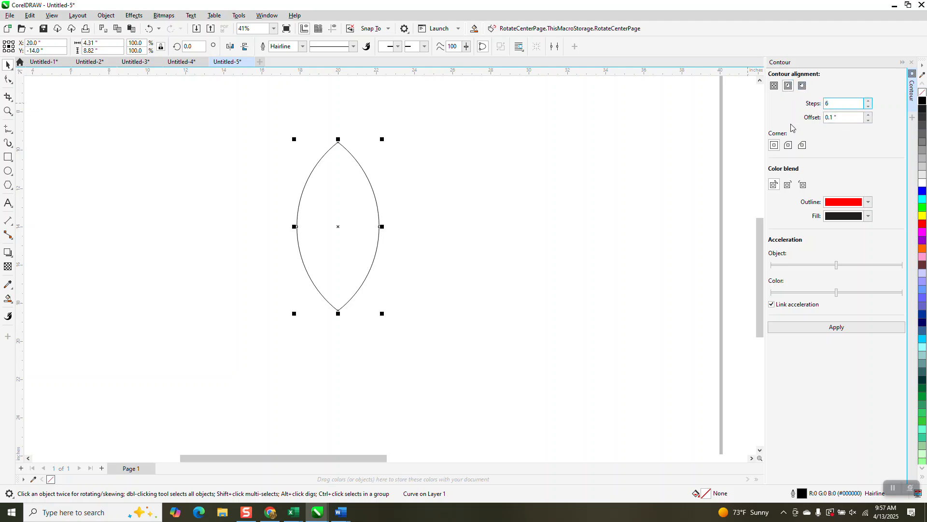
click(845, 330)
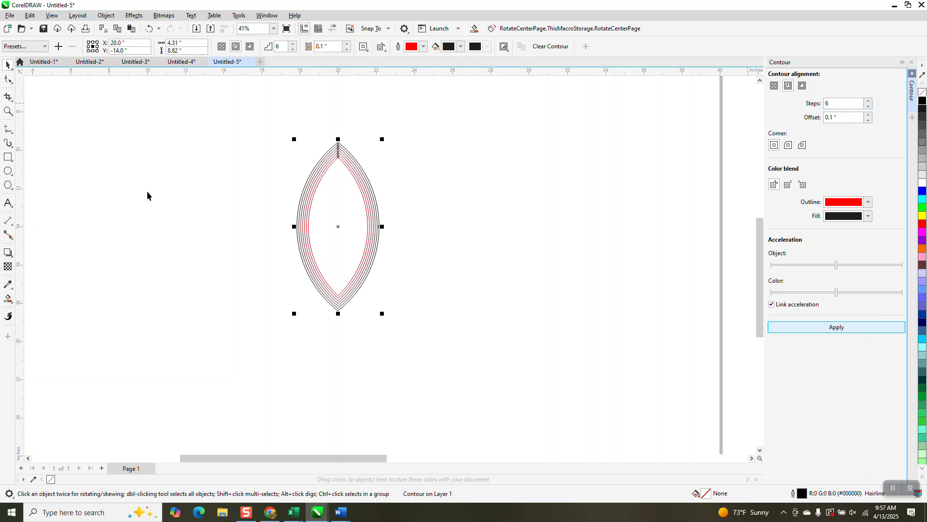
click(148, 28)
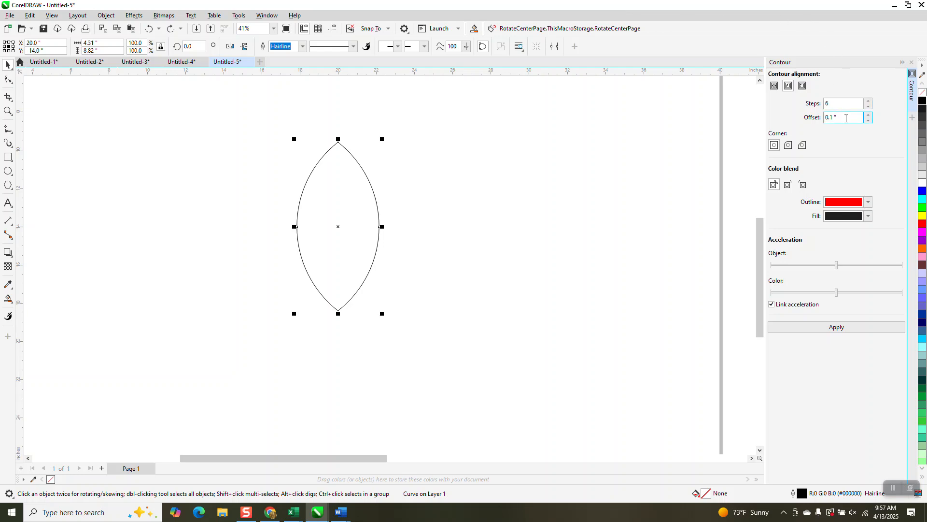
- Apply the leaf contour again with the offset set to 0.5 in
double_click(846, 118)
text(.5)
click(833, 328)
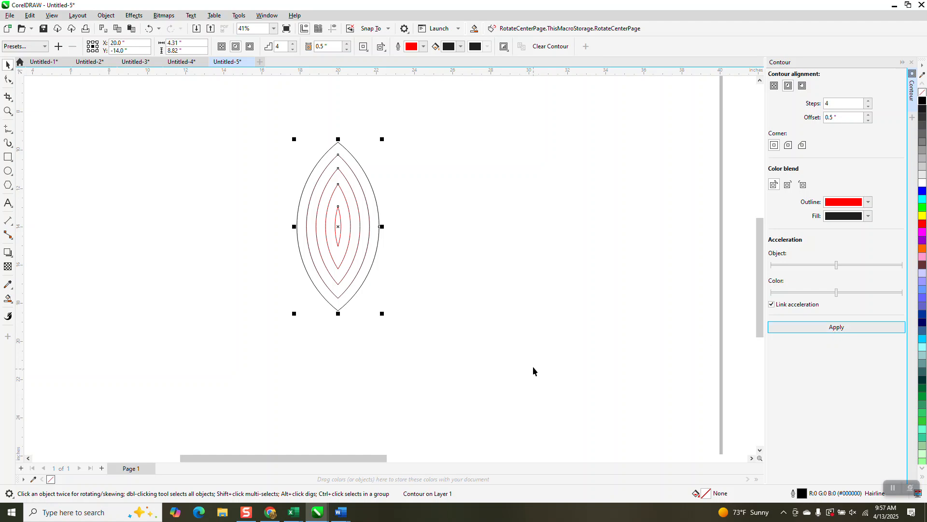
- Break the contour apart from the leaf and ungroup the contour lines
drag(257, 127, 429, 347)
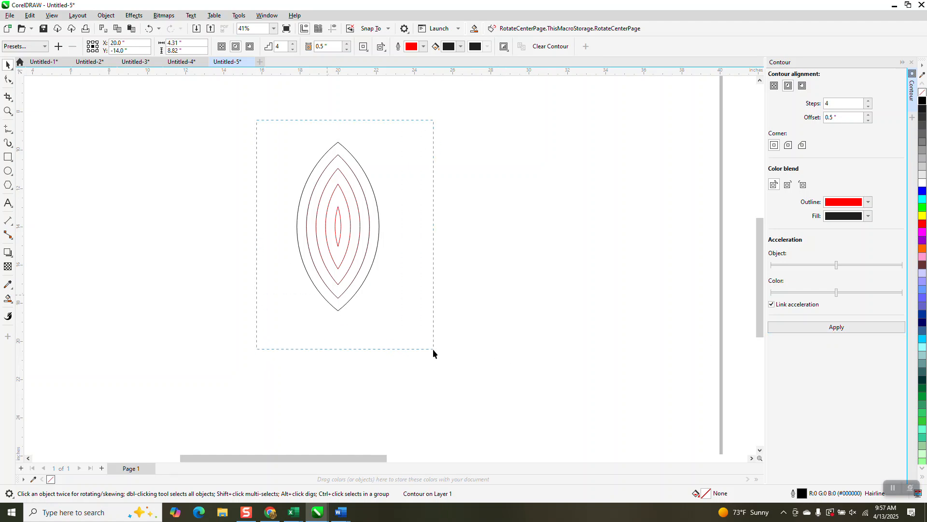
click(105, 16)
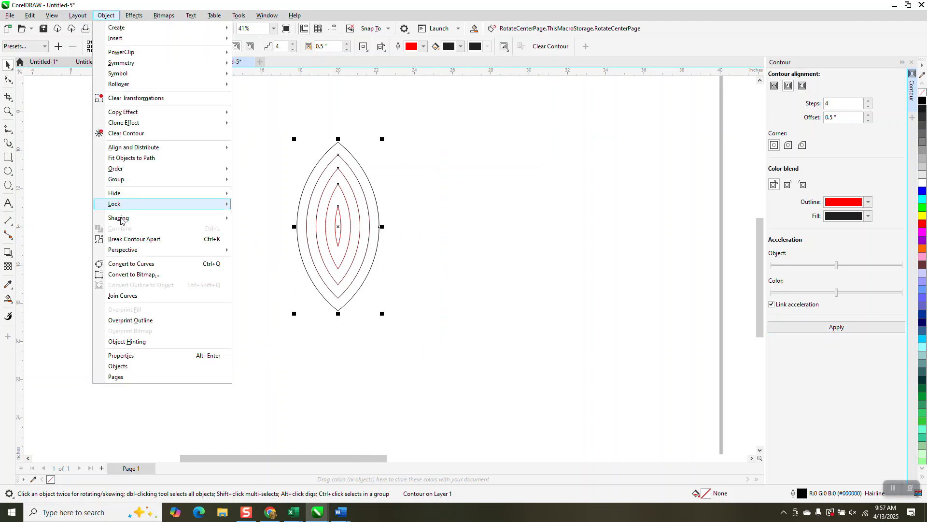
click(145, 240)
drag(383, 280, 451, 339)
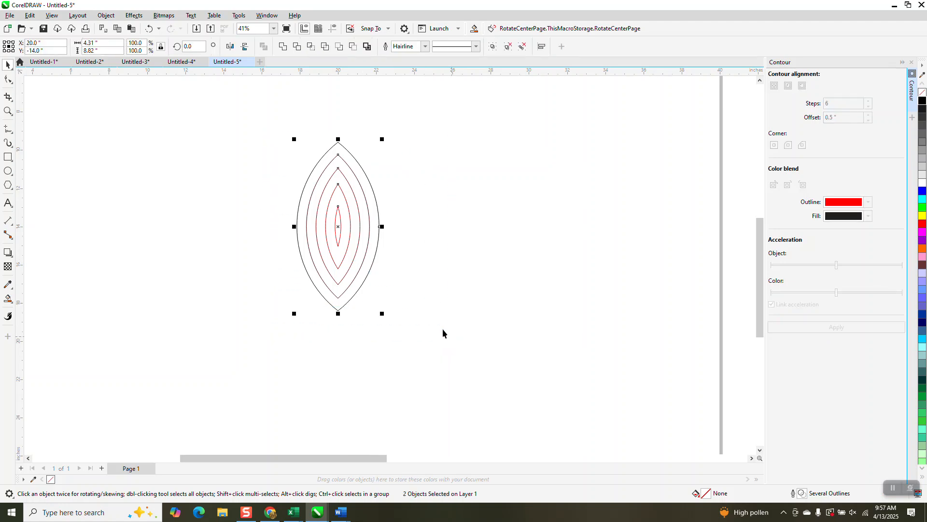
click(105, 16)
mouse_move(142, 179)
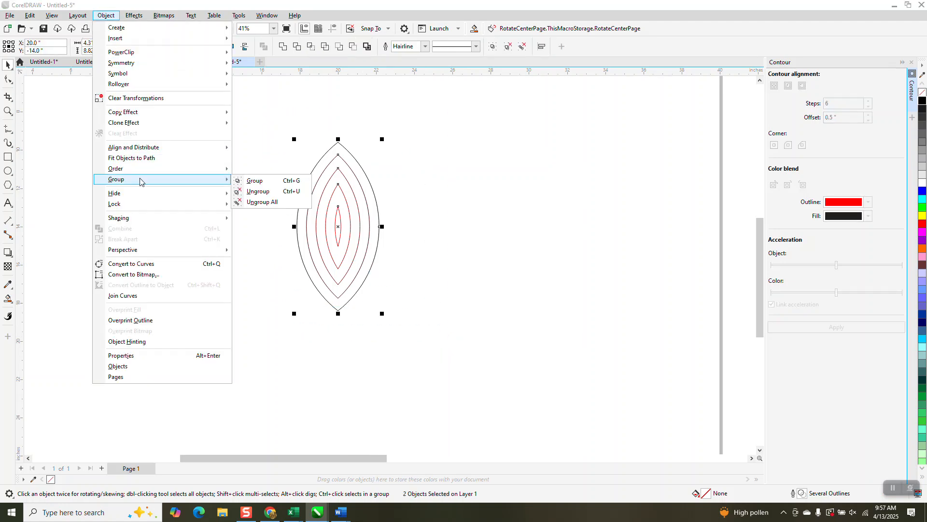
click(248, 191)
- Align all the contour lines along their bottom edges, then undo back to the plain leaf outline
drag(259, 115, 448, 349)
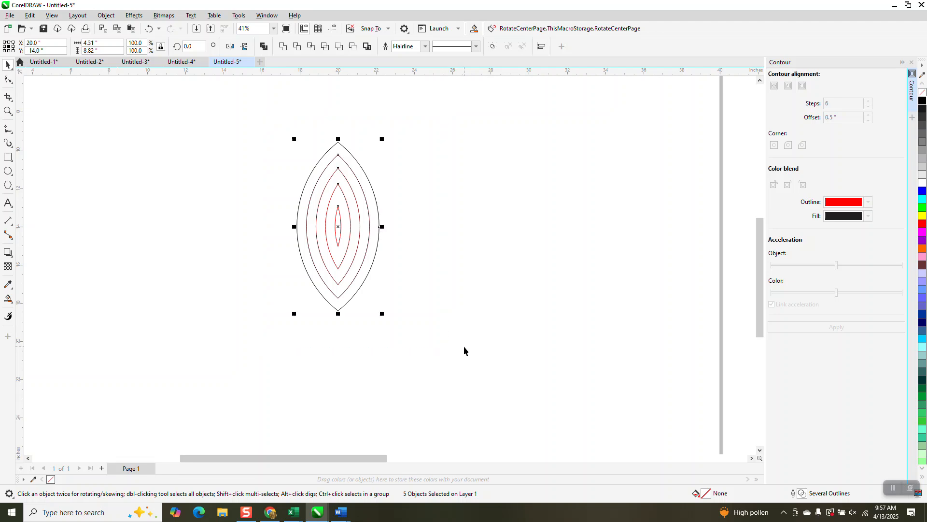
key(b)
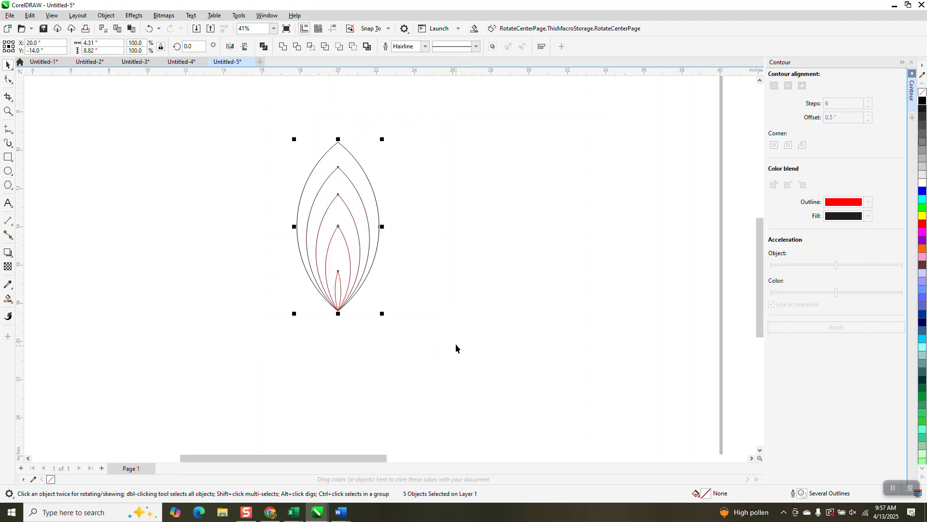
click(150, 29)
click(149, 29)
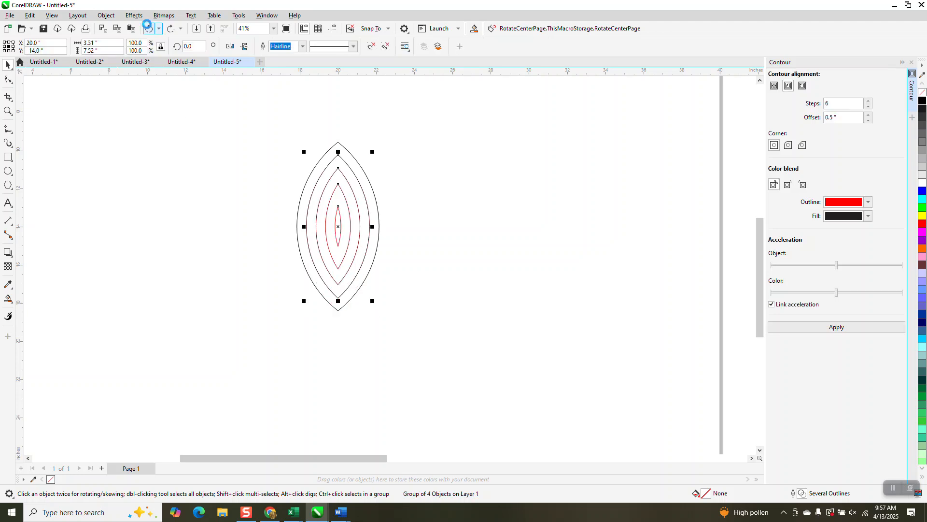
click(149, 29)
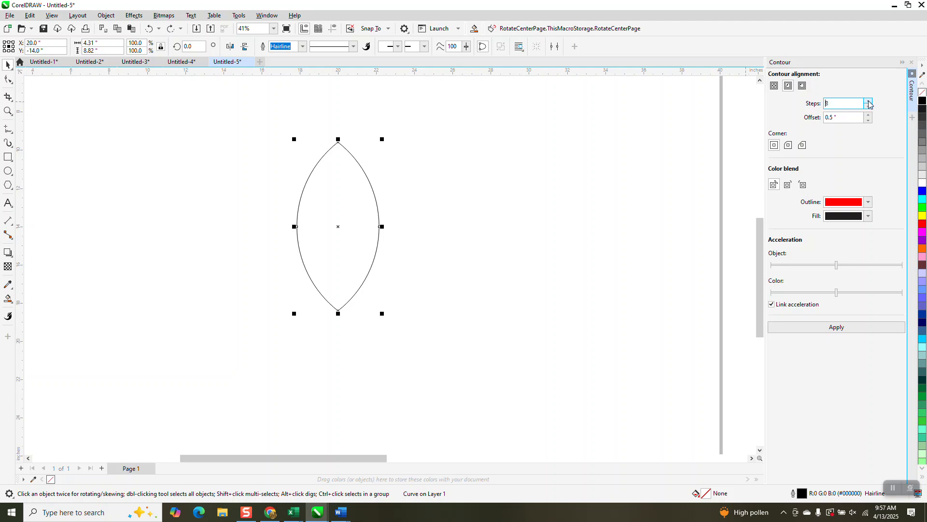
- Apply a contour to the leaf with the offset set to 0.3 in
click(841, 328)
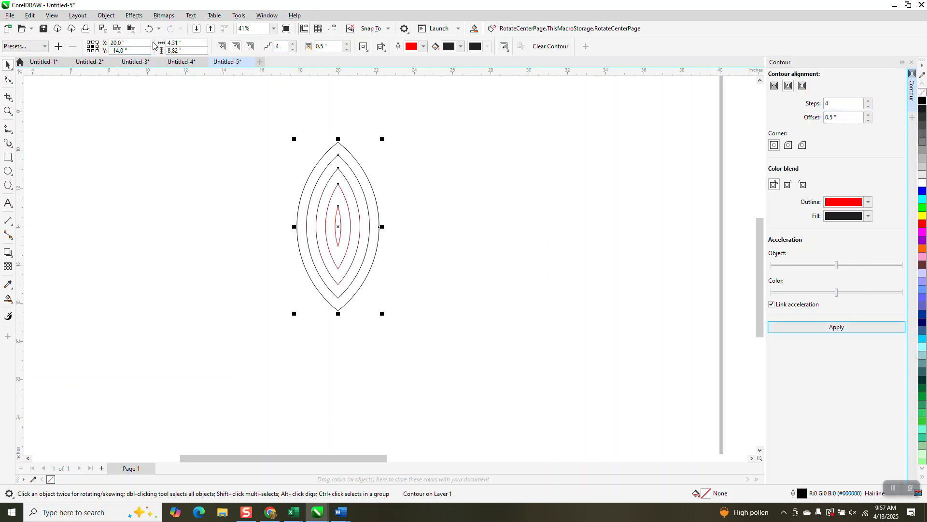
click(149, 29)
double_click(832, 119)
text(.3)
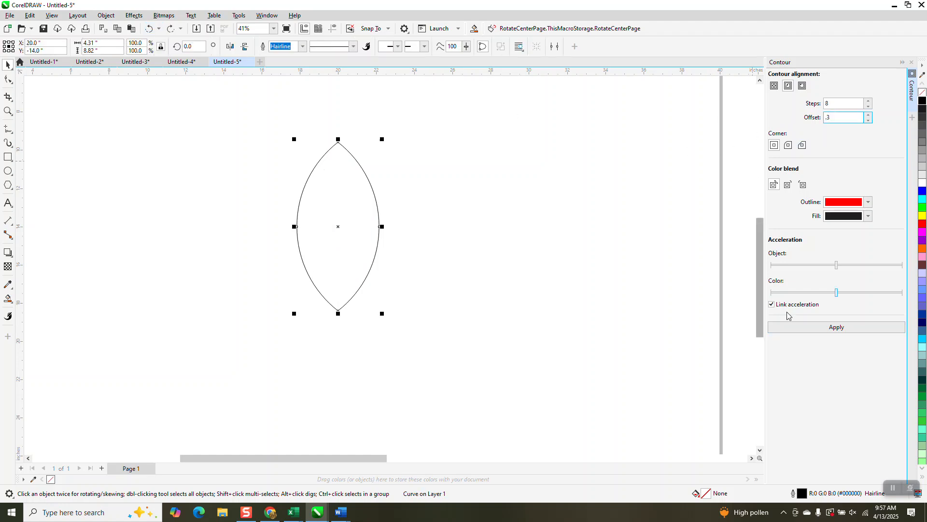
click(836, 327)
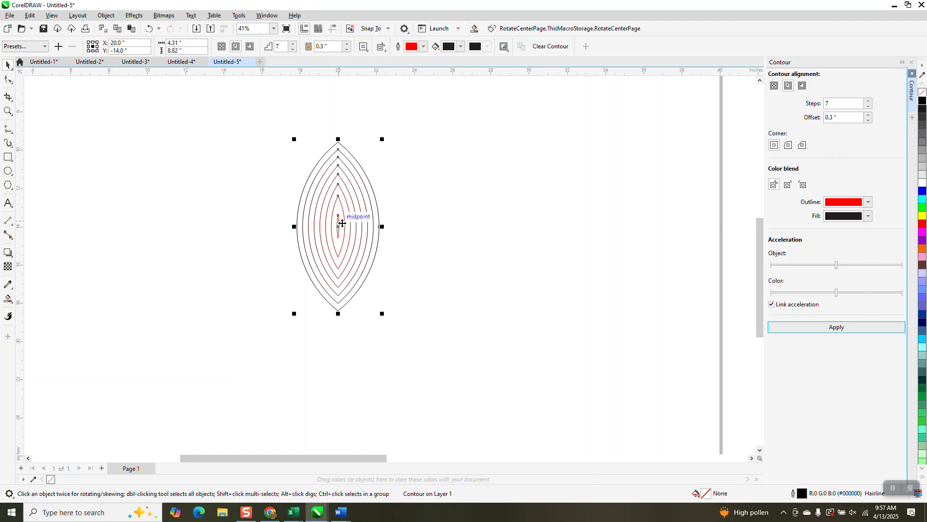
- Break the contour apart from the leaf and ungroup all the contour lines
click(107, 16)
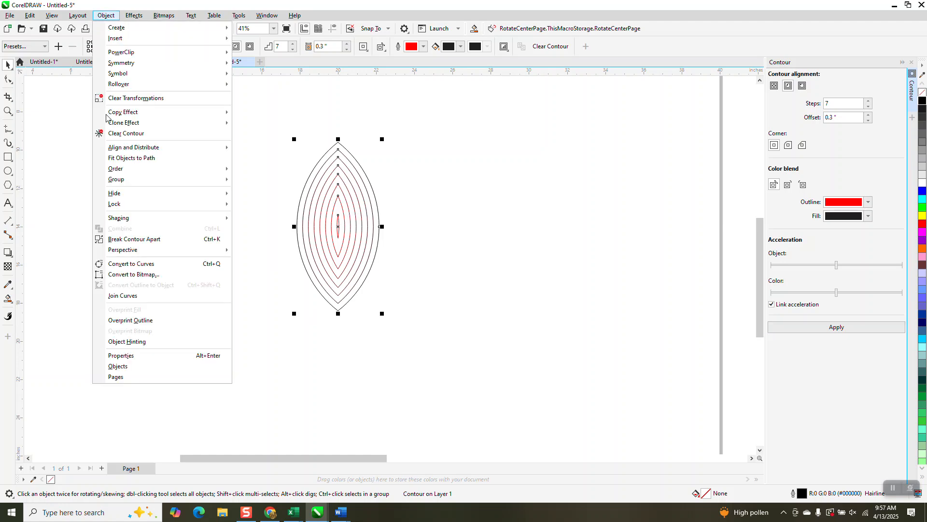
click(275, 137)
drag(276, 137, 447, 335)
click(106, 15)
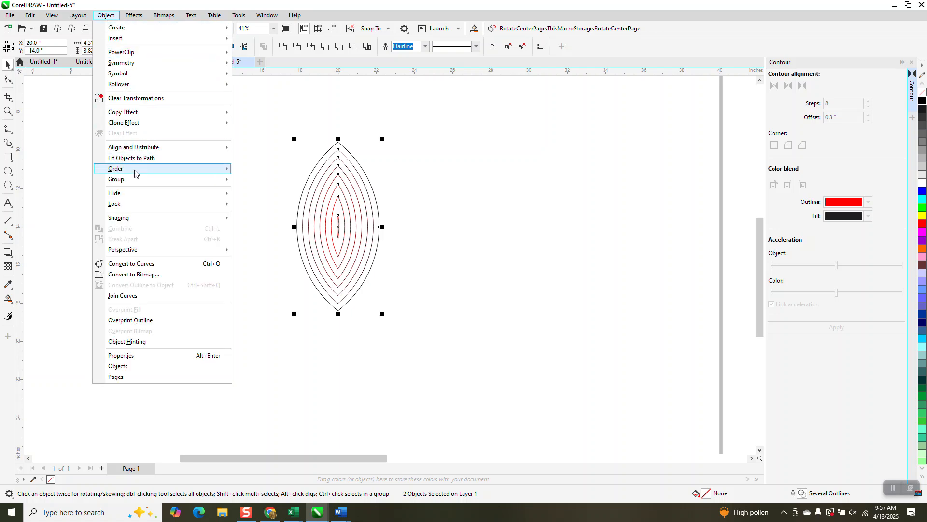
mouse_move(136, 180)
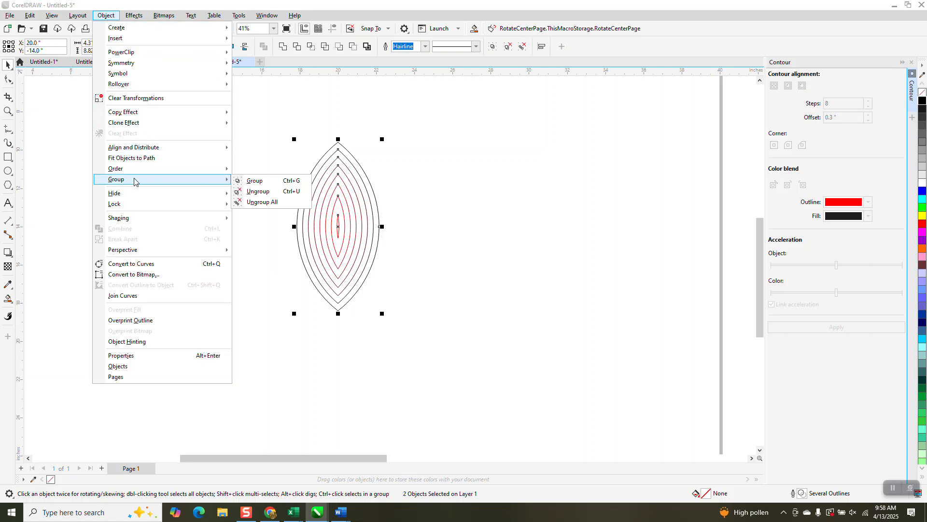
click(255, 191)
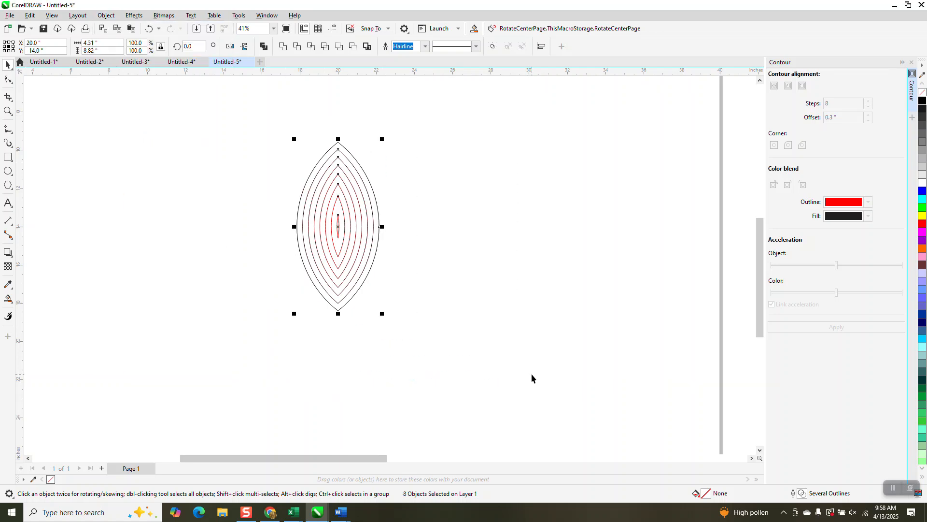
- Align the contour lines along their bottom edges and group them together
key(b)
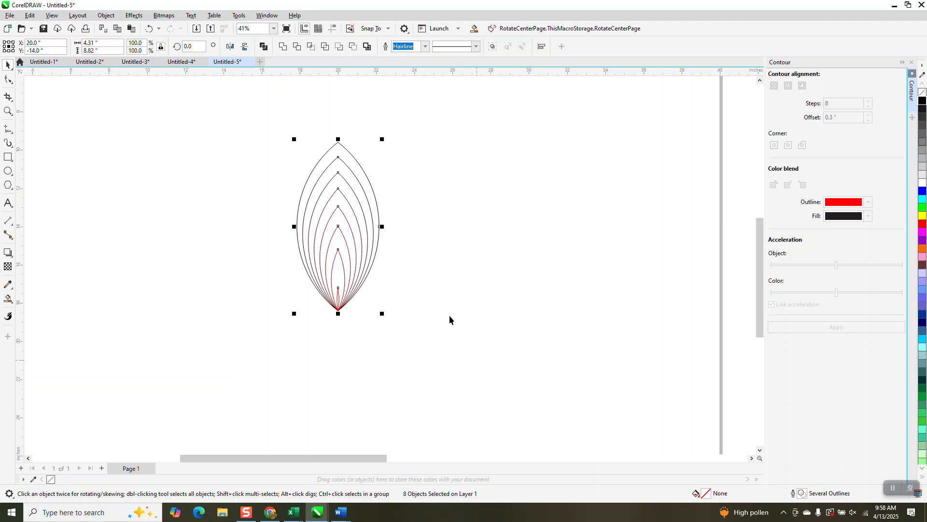
scroll(411, 275, down, 2)
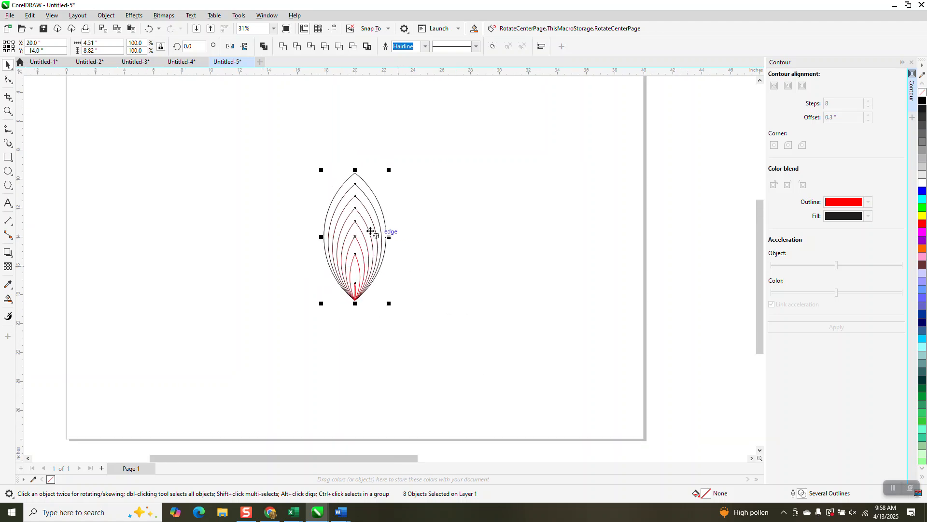
drag(288, 128, 461, 360)
key(ctrl+g)
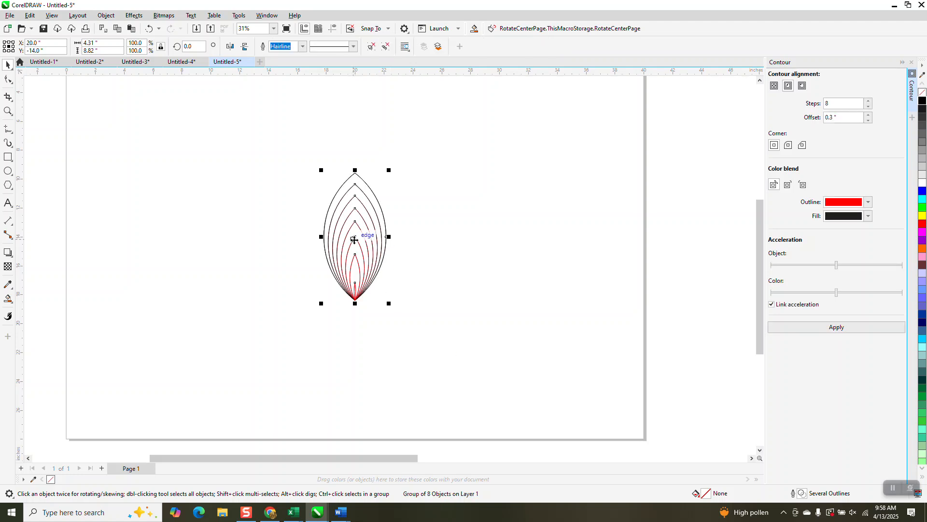
- Create a copy of the grouped leaf lines rotated 30° around their bottom tip
click(356, 238)
drag(356, 238, 355, 300)
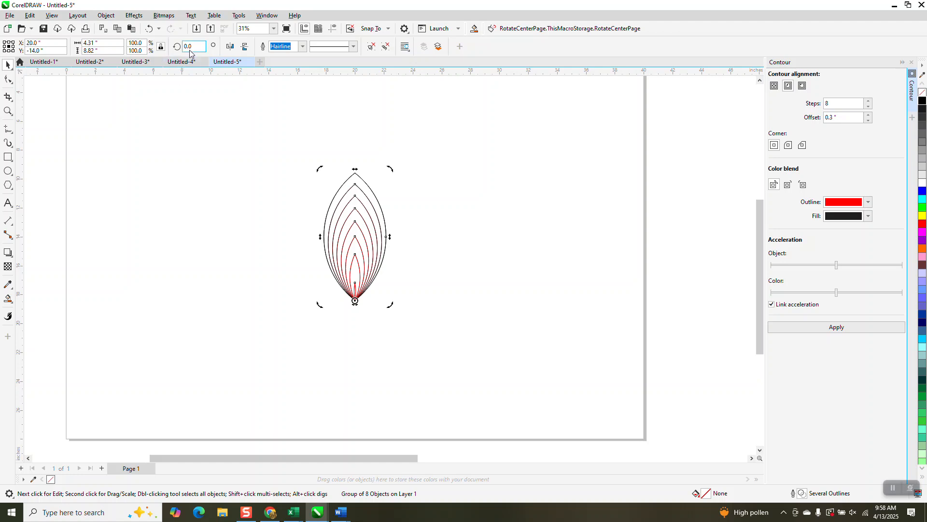
text(30)
key(Return)
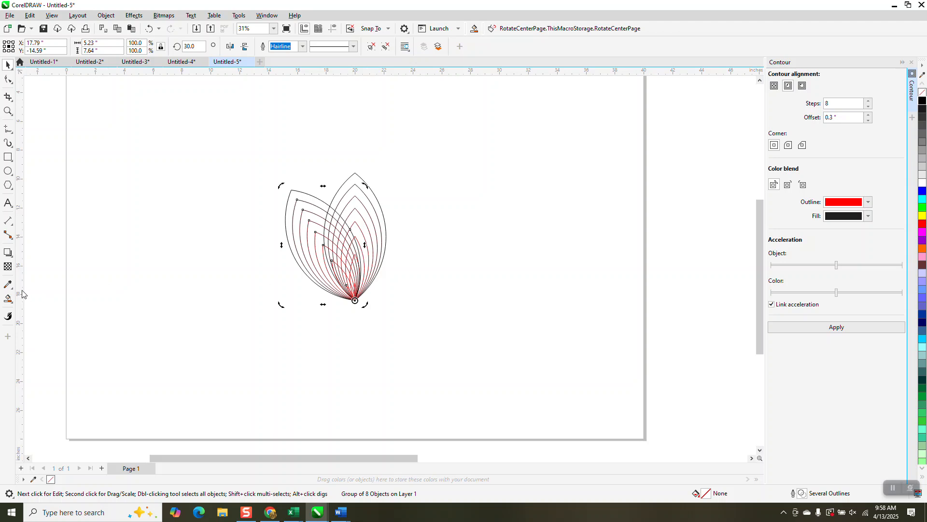
- Select both leaf groups and group them into one
click(8, 110)
drag(284, 154, 435, 311)
click(7, 298)
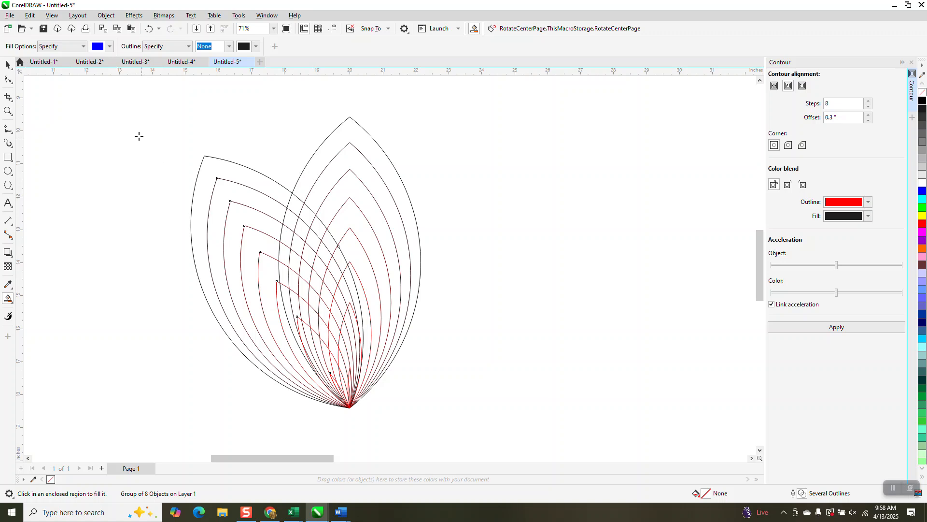
click(8, 64)
drag(164, 101, 505, 403)
key(ctrl+g)
- Smart-fill the bands of the upright leaf in blue
click(8, 299)
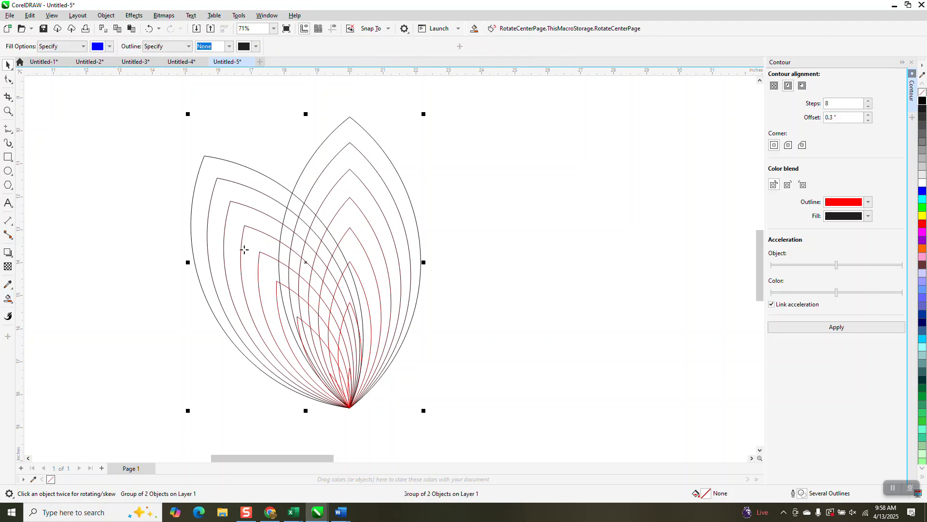
click(316, 170)
click(355, 168)
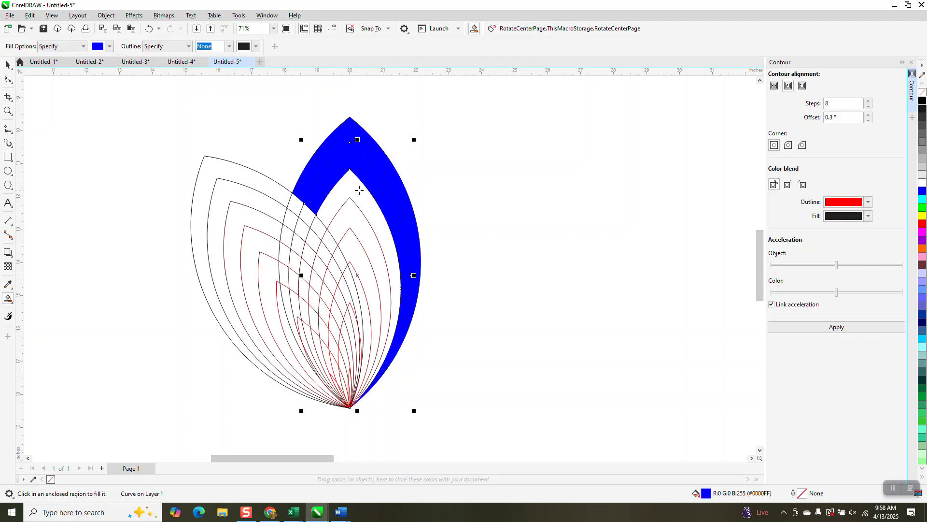
click(358, 192)
click(357, 222)
click(357, 261)
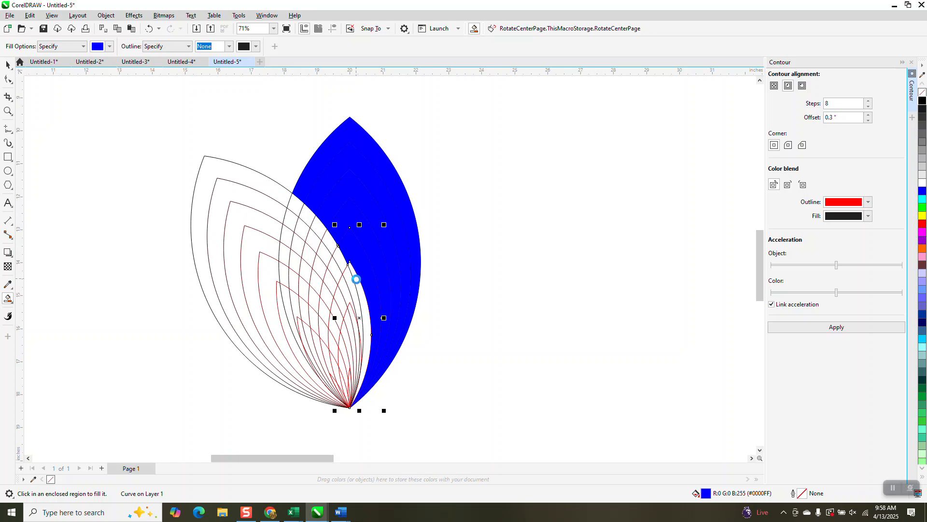
click(357, 279)
- Move the grouped leaf lines left, away from the filled shapes
click(8, 64)
click(246, 183)
key(Left)
key(Left)
key(Left)
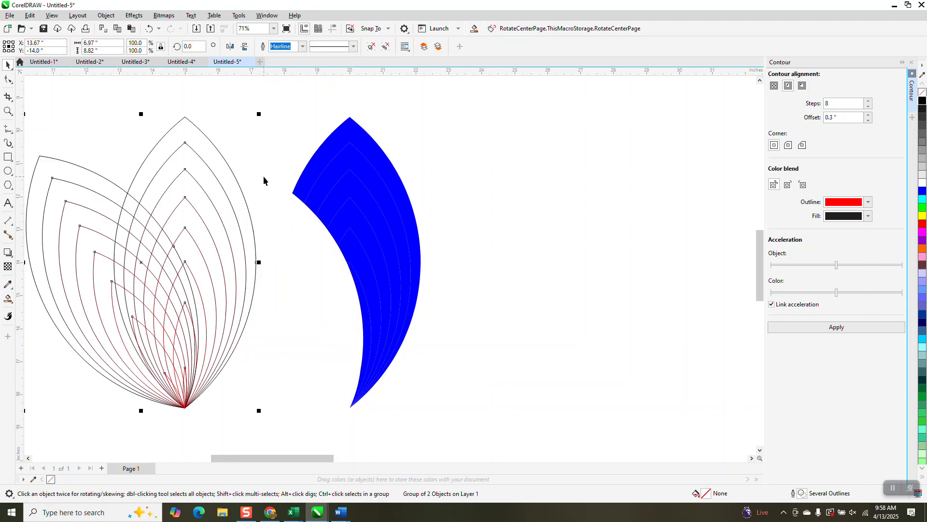
- Select all the smart-filled shapes and ungroup them
drag(266, 102, 499, 417)
key(ctrl+u)
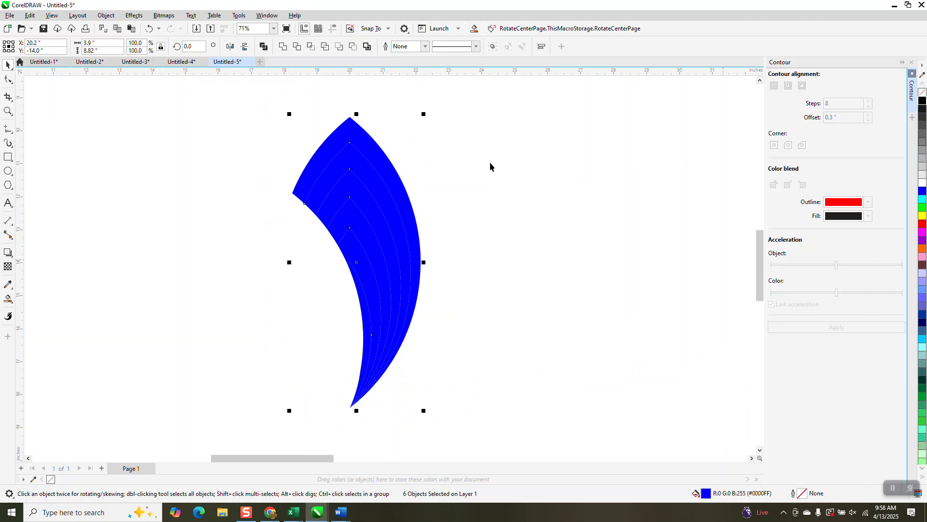
- Try nudging individual filled bands to the right, then undo those moves
click(472, 128)
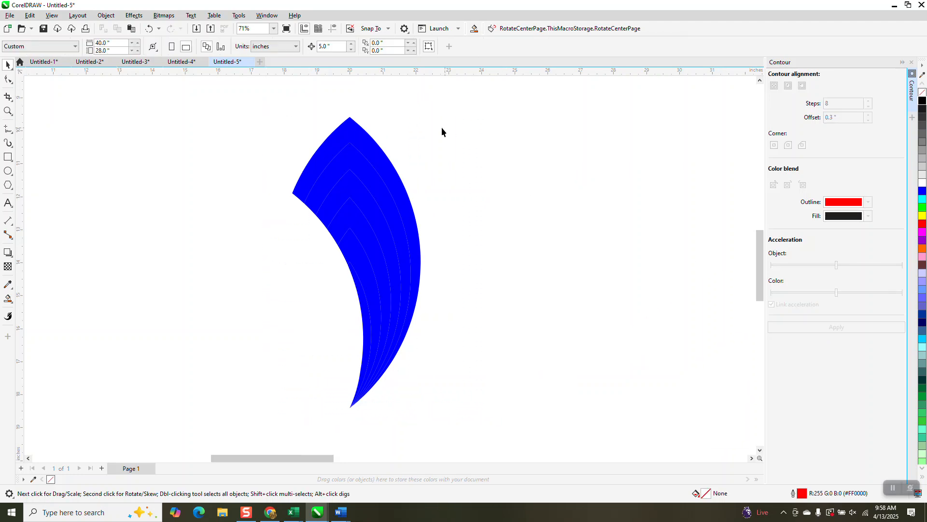
click(355, 132)
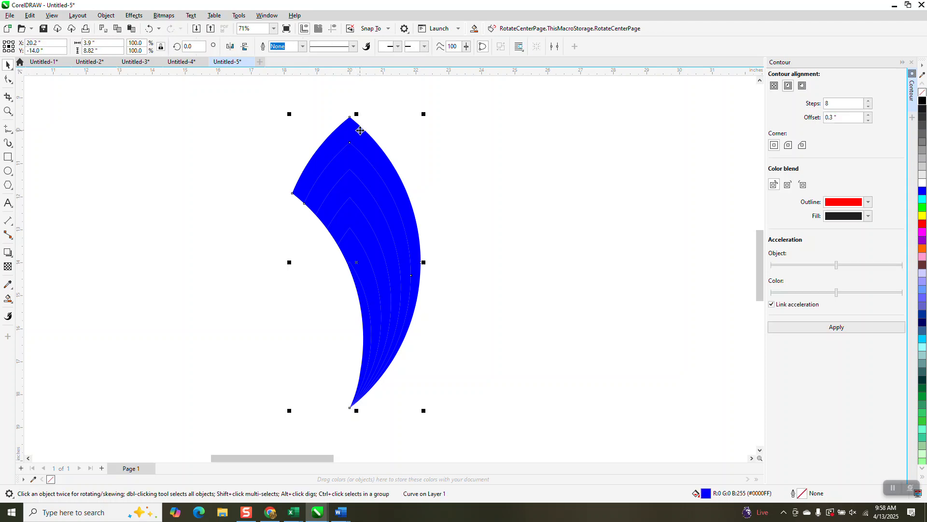
key(Right)
click(356, 157)
key(Right)
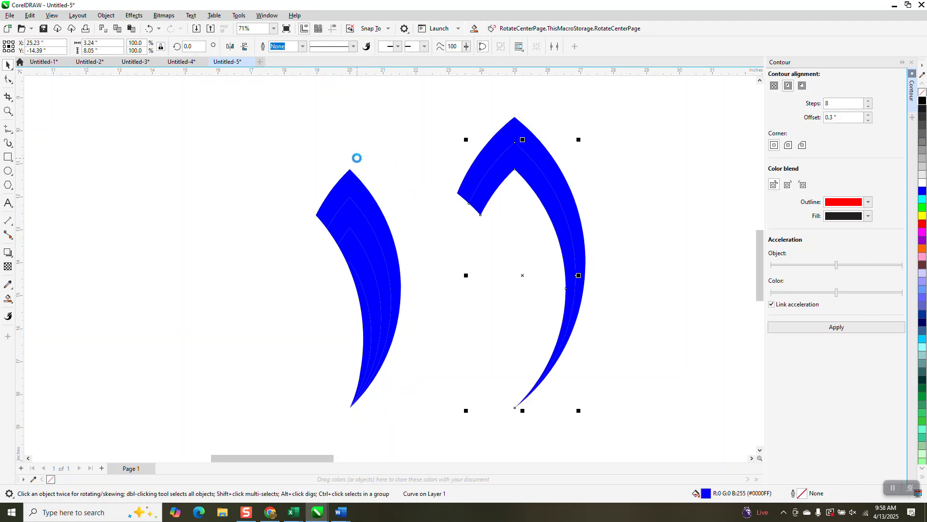
key(ctrl+z)
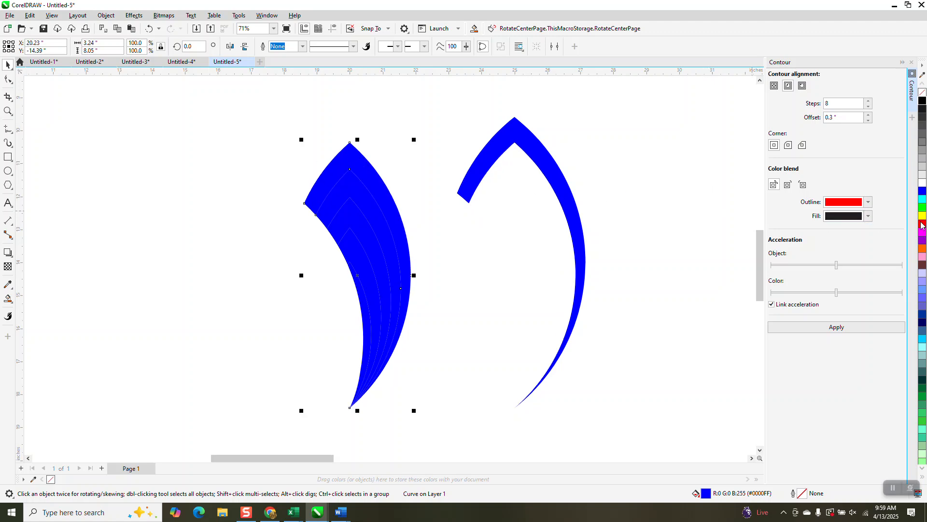
ctrl+click(922, 101)
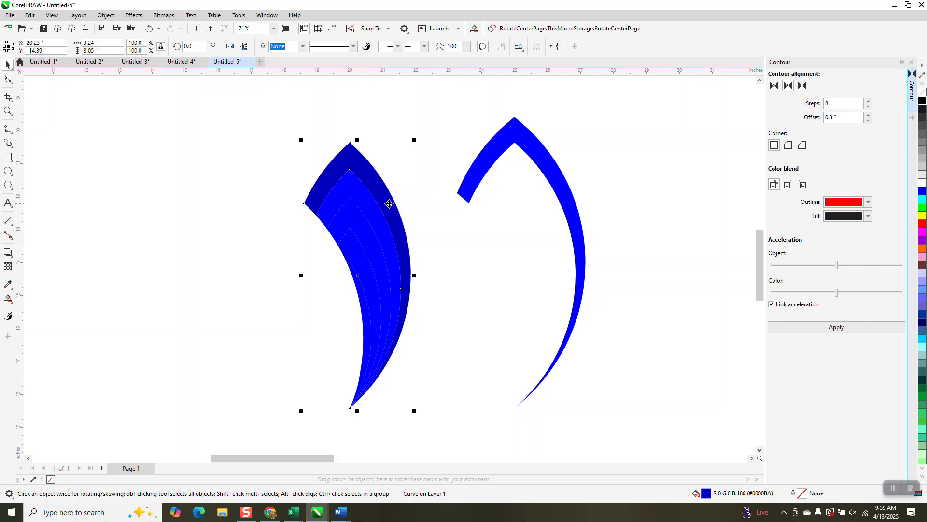
click(148, 29)
click(148, 28)
click(149, 28)
click(150, 28)
click(149, 28)
- Remove the fill from all the filled bands and give them a black outline
drag(251, 80, 517, 434)
click(922, 92)
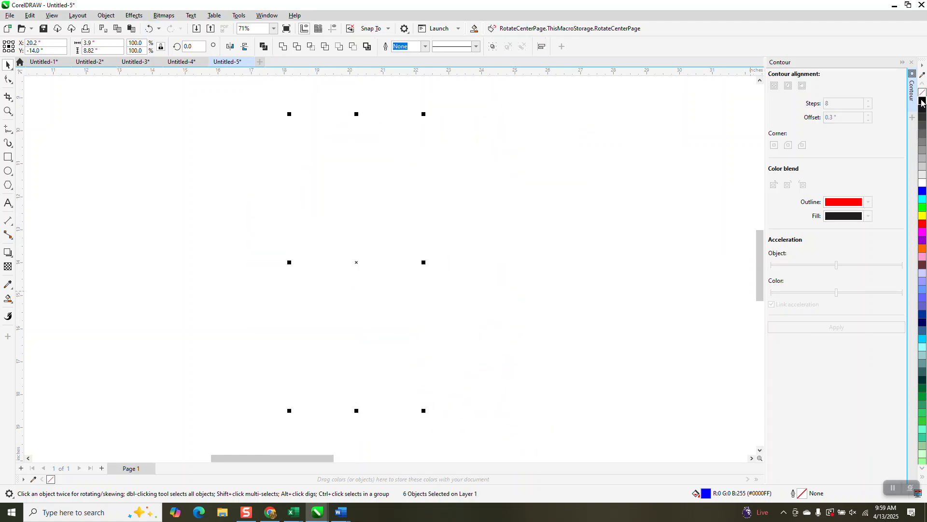
right_click(922, 100)
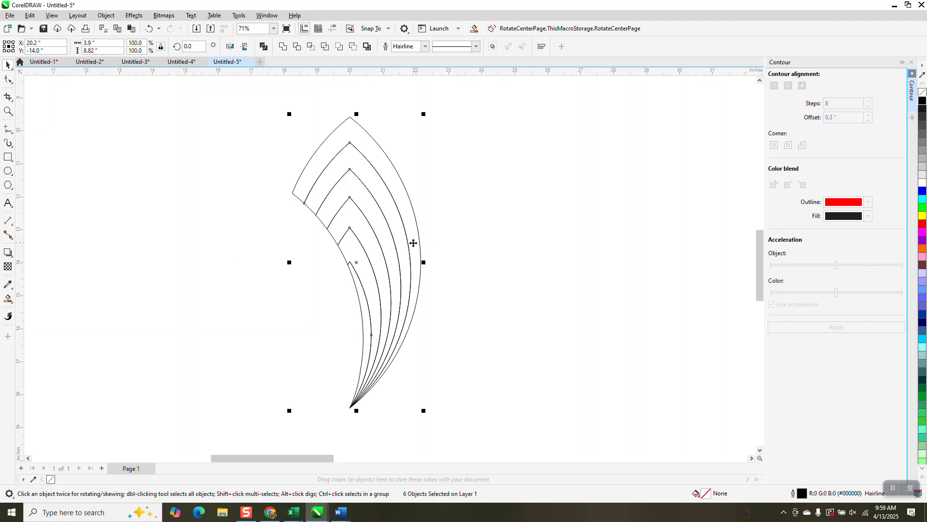
- Draw a square about 1.39 in, fill it blue and remove its outline
click(8, 157)
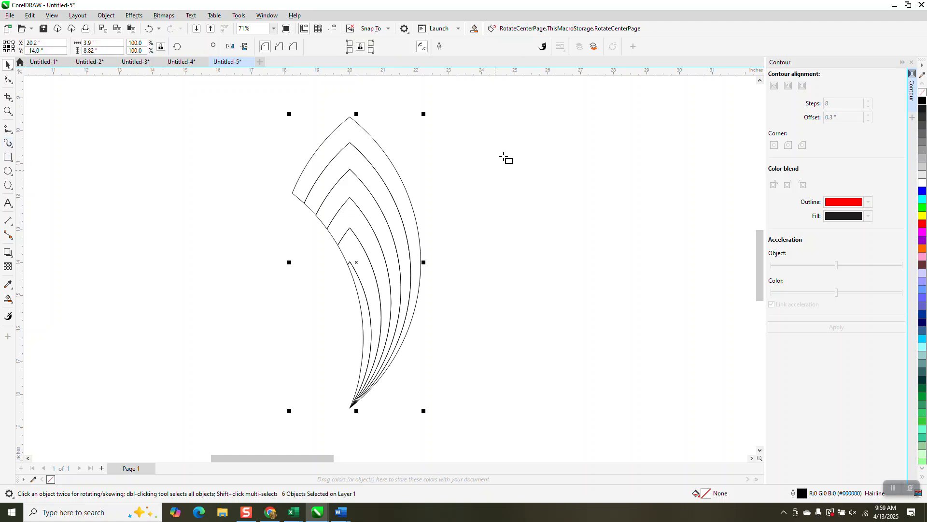
drag(479, 150, 487, 196)
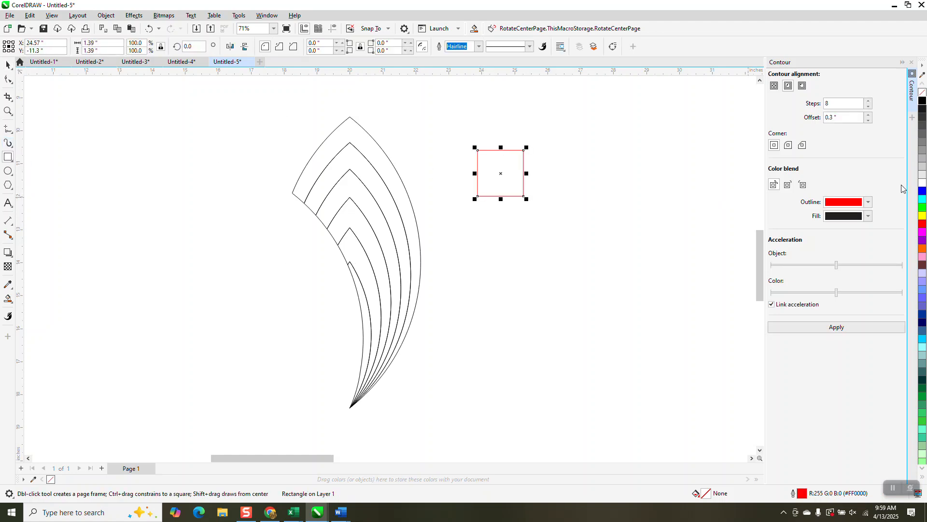
click(922, 191)
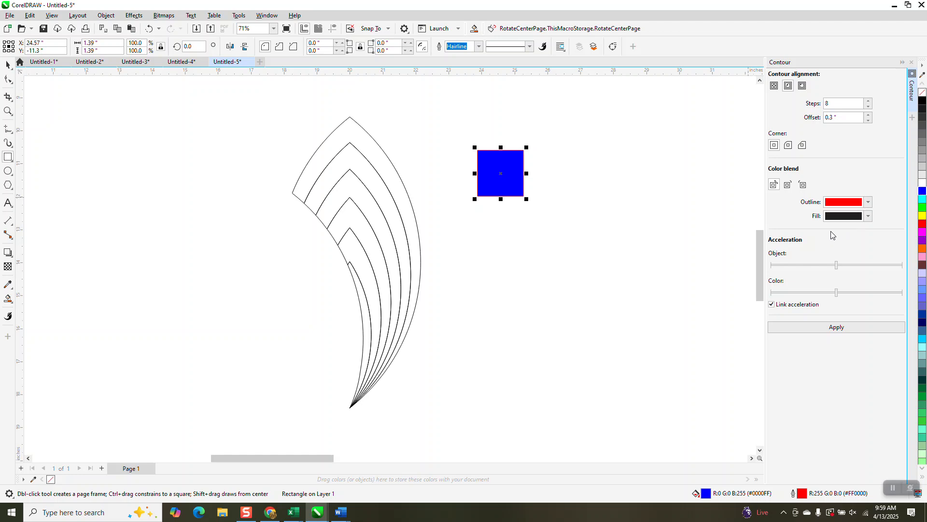
right_click(922, 91)
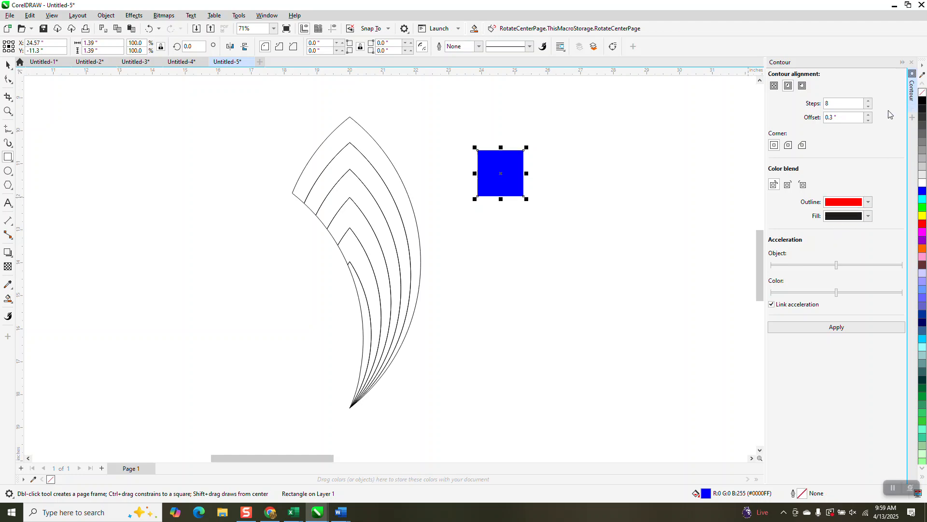
- Place a copy of the blue square to the right and fill it black
drag(485, 173, 724, 182)
key(Delete)
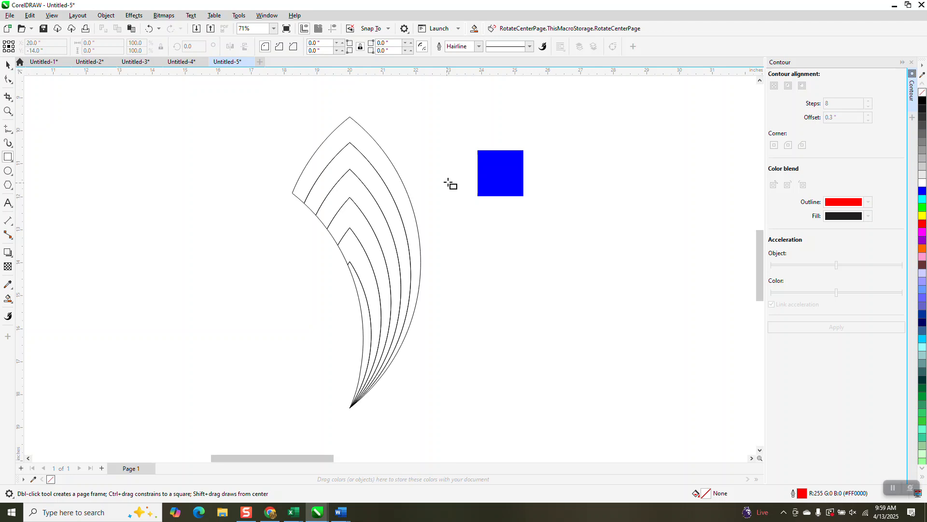
click(10, 67)
drag(502, 182, 732, 180)
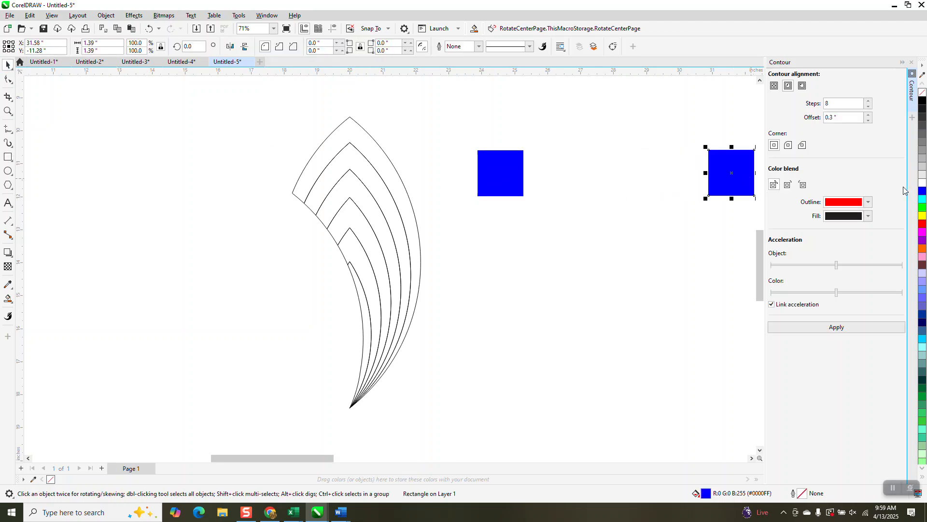
click(923, 101)
- Blend the blue and black squares with 4 steps
scroll(543, 177, down, 2)
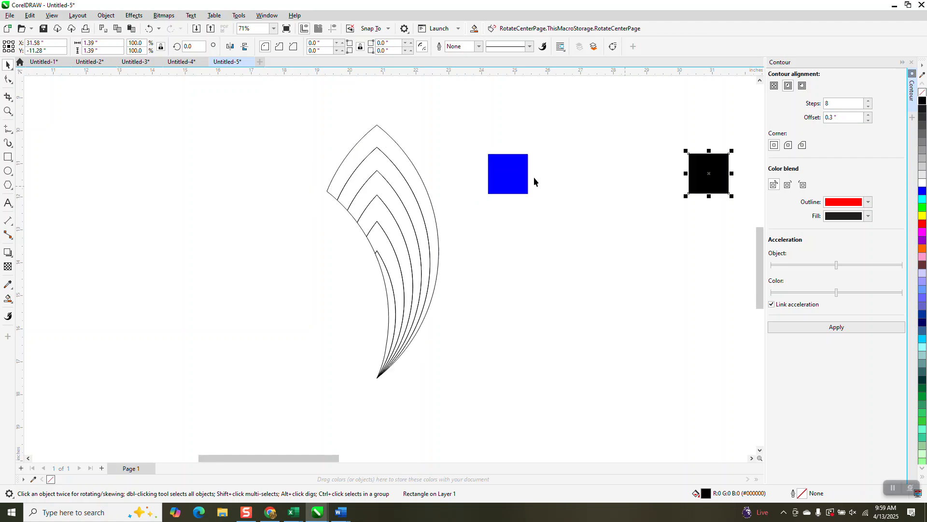
drag(506, 175, 459, 177)
drag(433, 134, 716, 238)
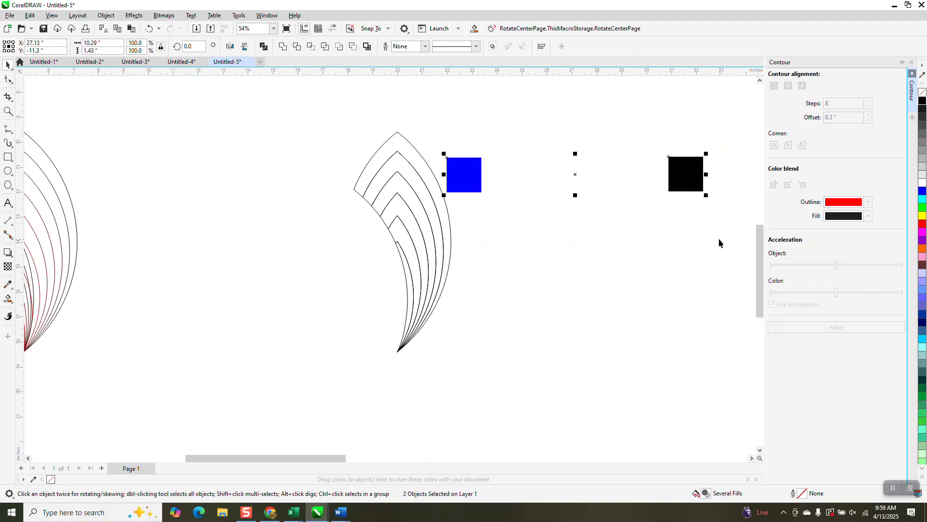
click(912, 62)
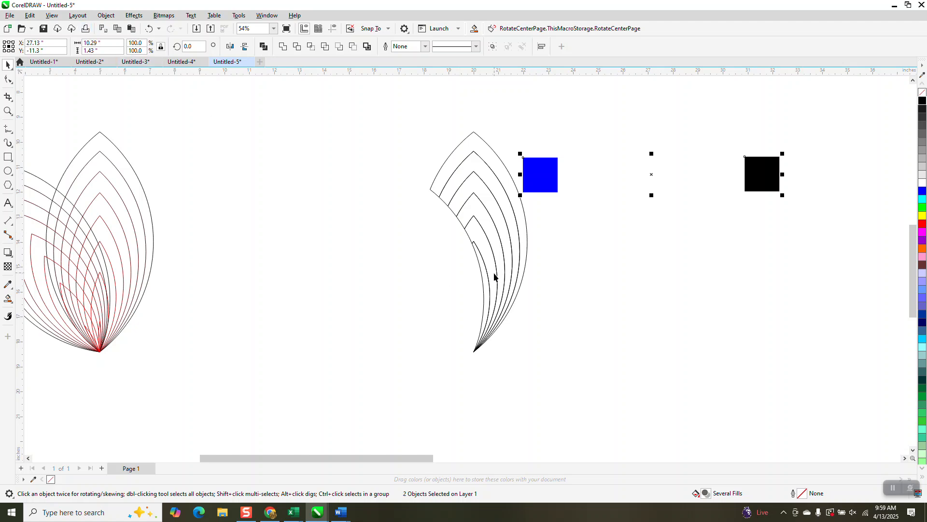
click(134, 15)
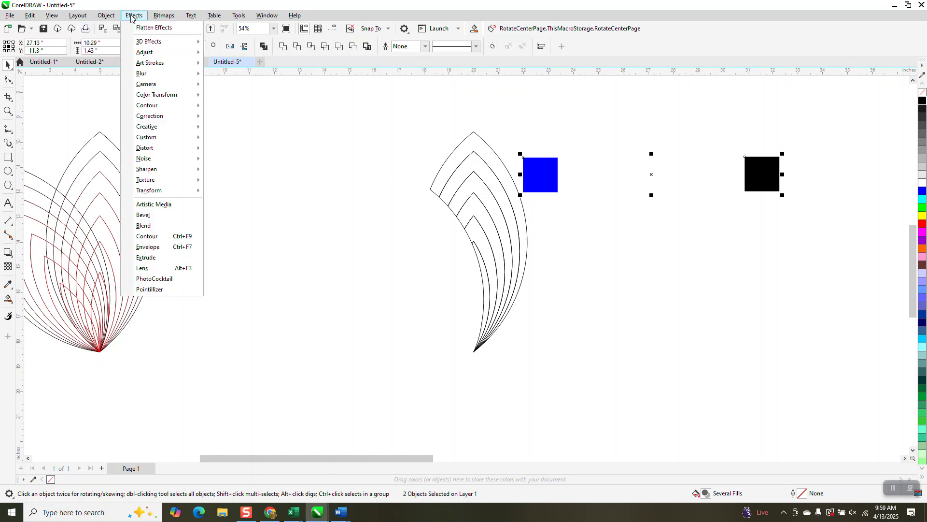
click(143, 225)
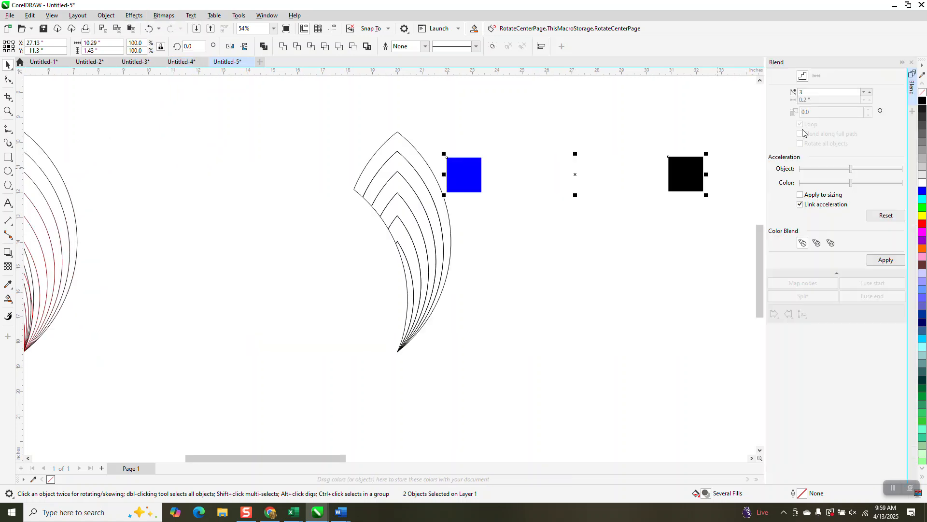
click(870, 91)
click(892, 259)
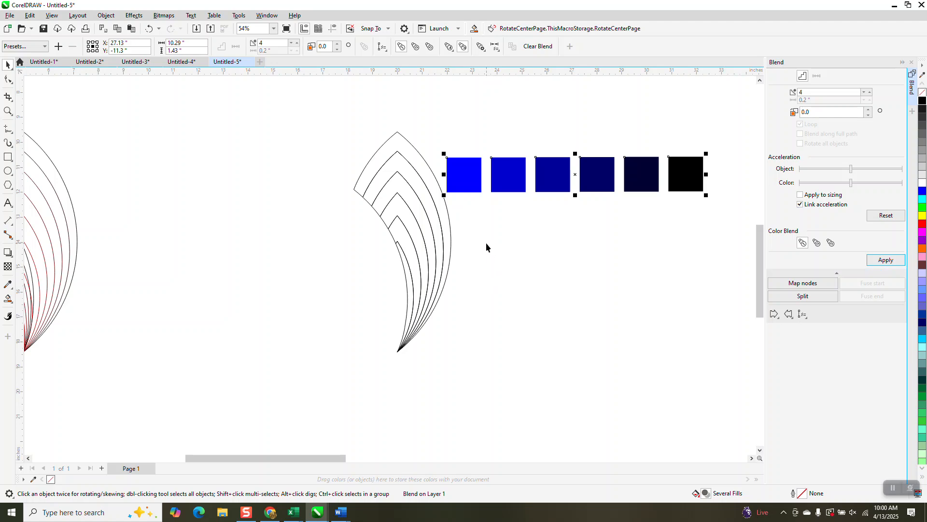
- Undo the blend between the two squares
click(8, 111)
drag(485, 142, 682, 232)
right_click(423, 207)
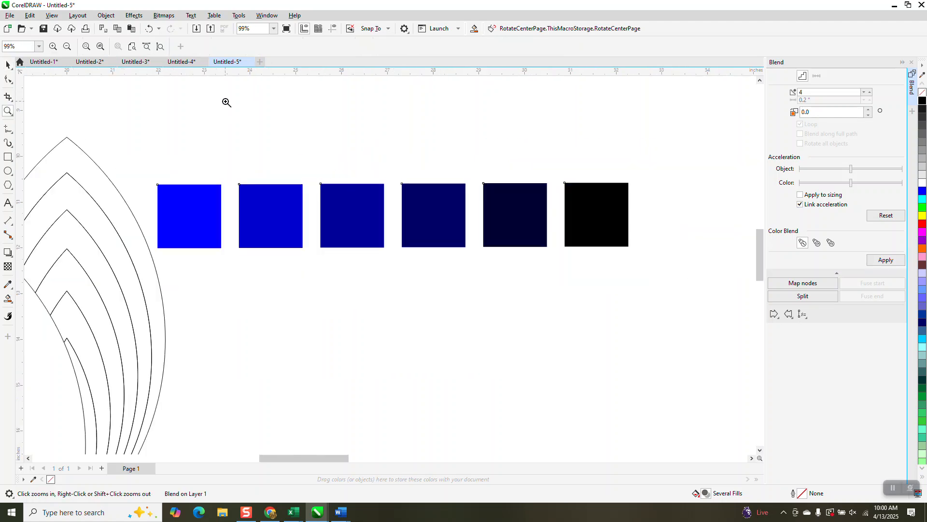
click(149, 29)
click(8, 64)
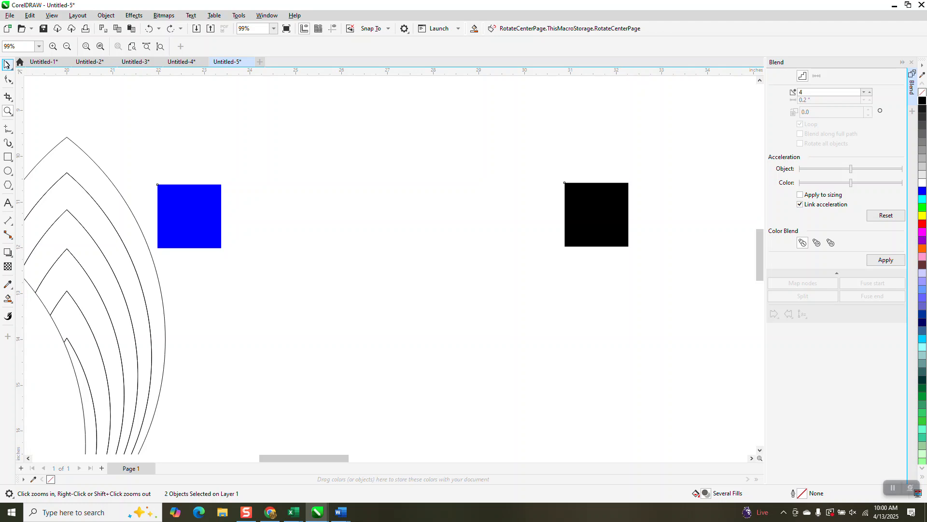
- Change the black square's fill to dark navy (R0 G0 B89) by mixing in blue
click(617, 230)
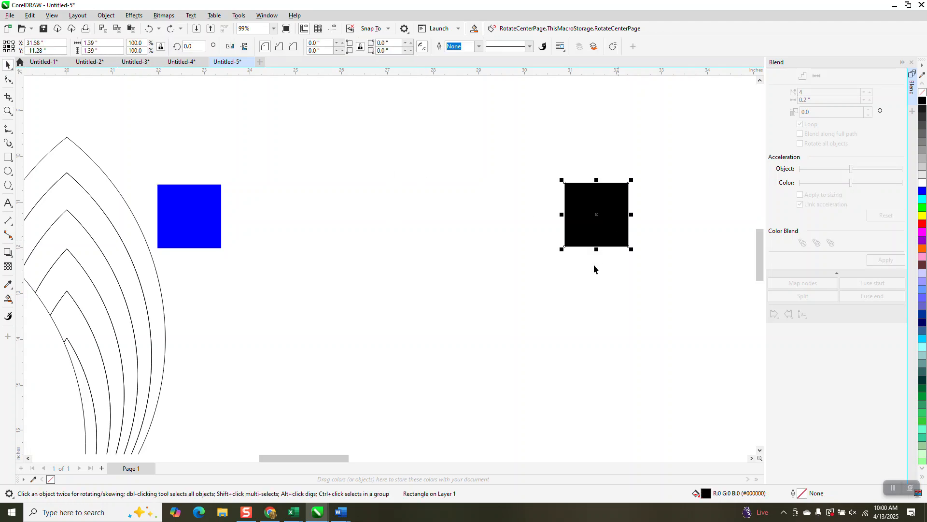
ctrl+click(922, 192)
ctrl+click(922, 192)
ctrl+click(922, 192)
ctrl+click(922, 193)
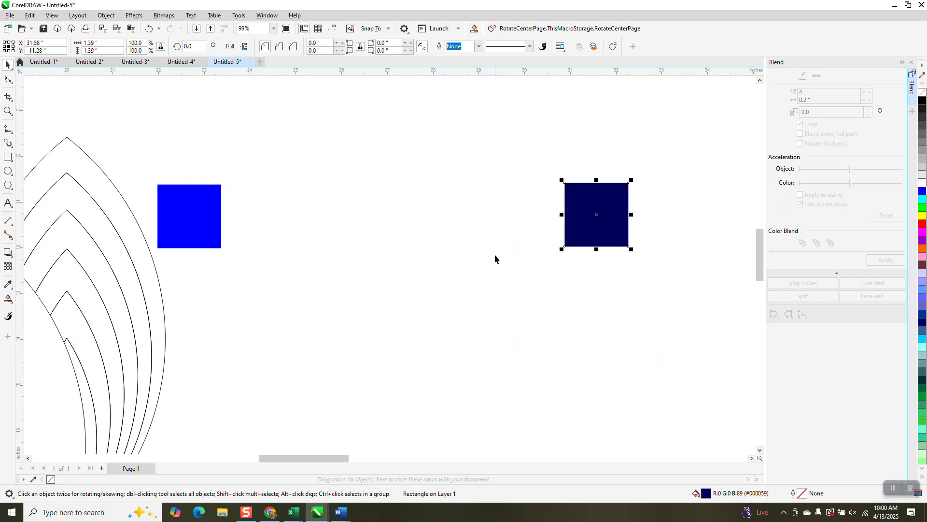
- Blend the blue and navy squares with 4 steps
scroll(495, 254, down, 2)
drag(196, 152, 657, 298)
click(884, 261)
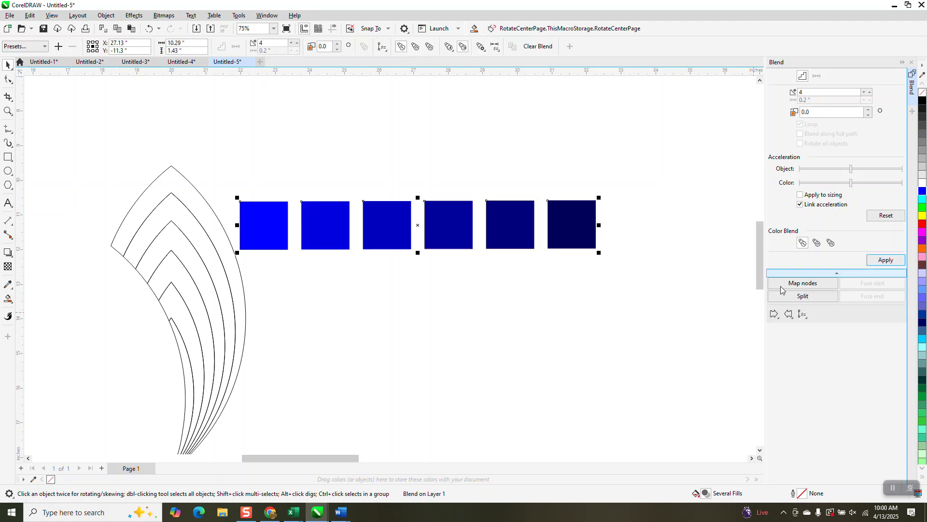
click(107, 15)
click(139, 244)
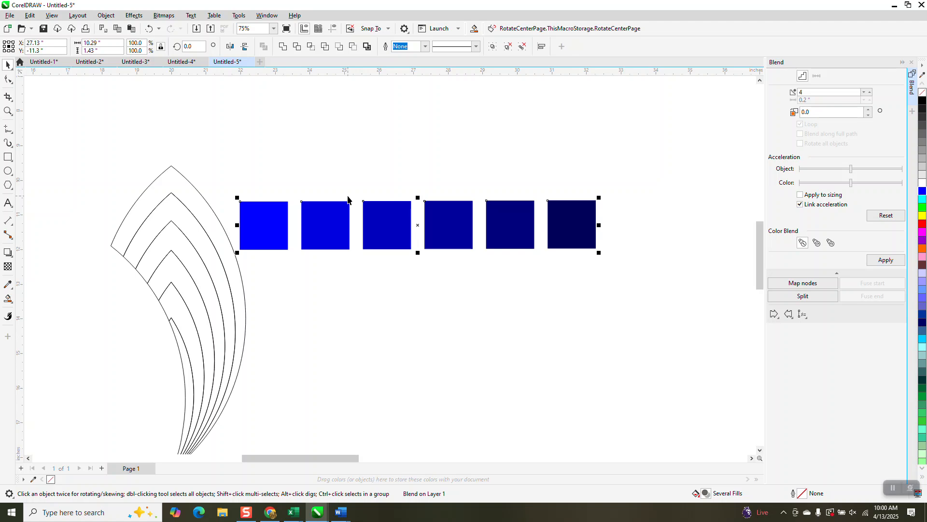
- Ungroup the intermediate squares produced by the blend into separate objects
click(393, 217)
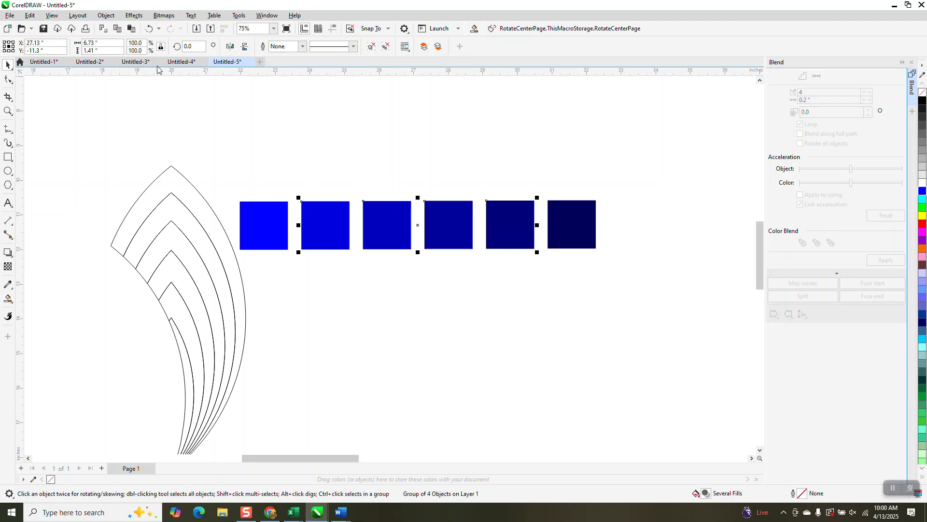
click(106, 15)
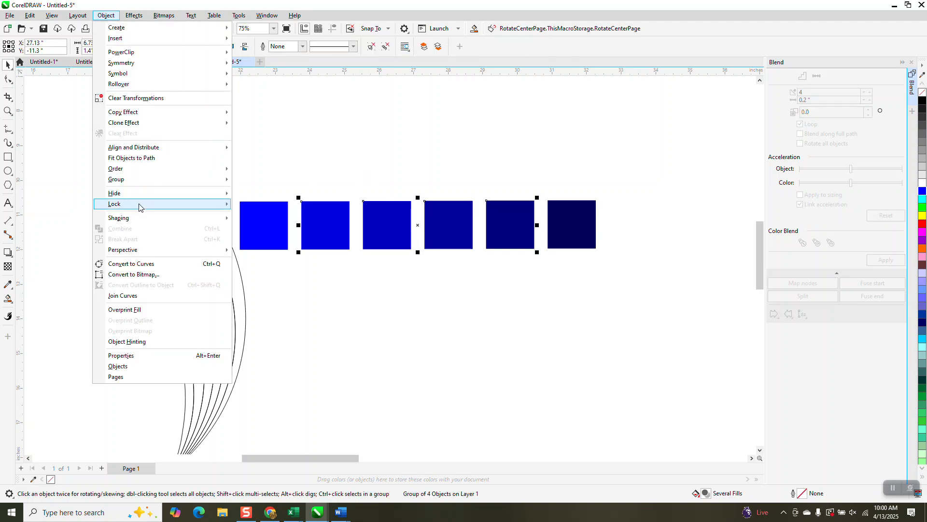
click(242, 190)
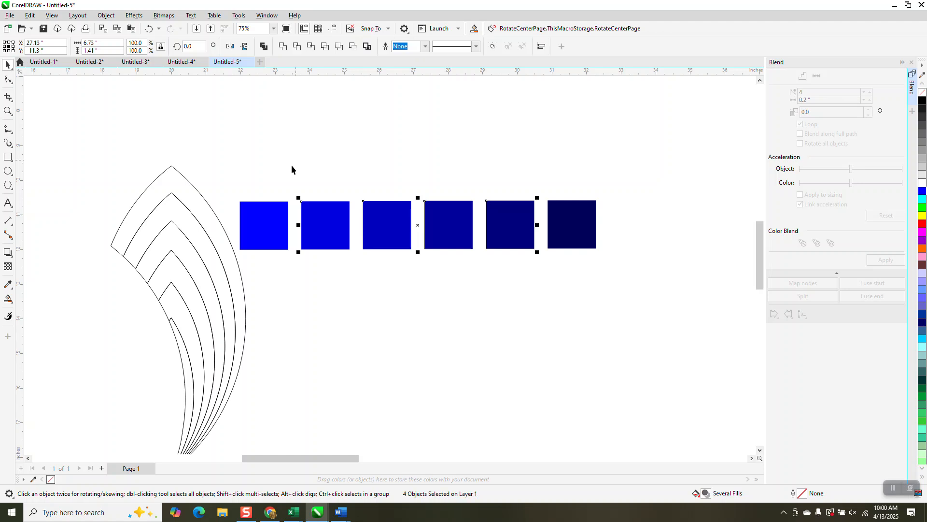
- Smart-fill the outermost petal band with pure blue and the second band with the colour sampled from the second square
click(14, 300)
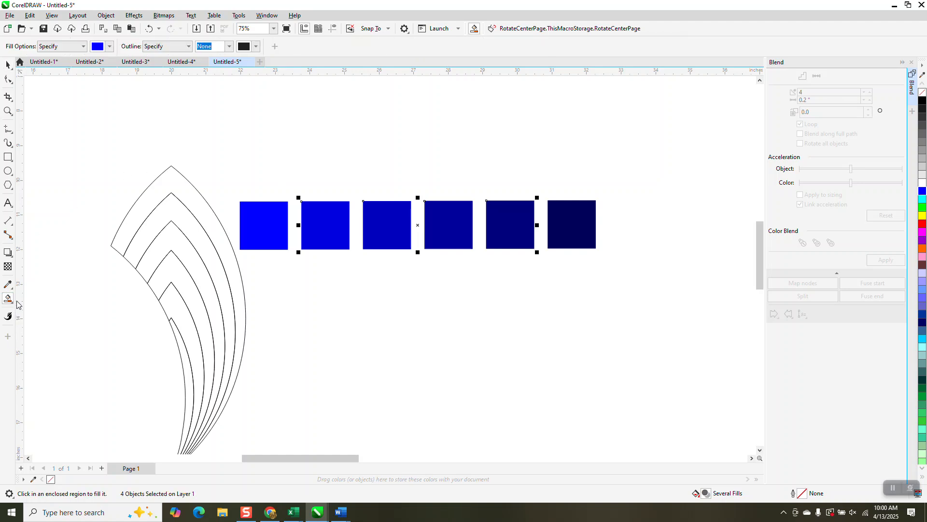
click(179, 190)
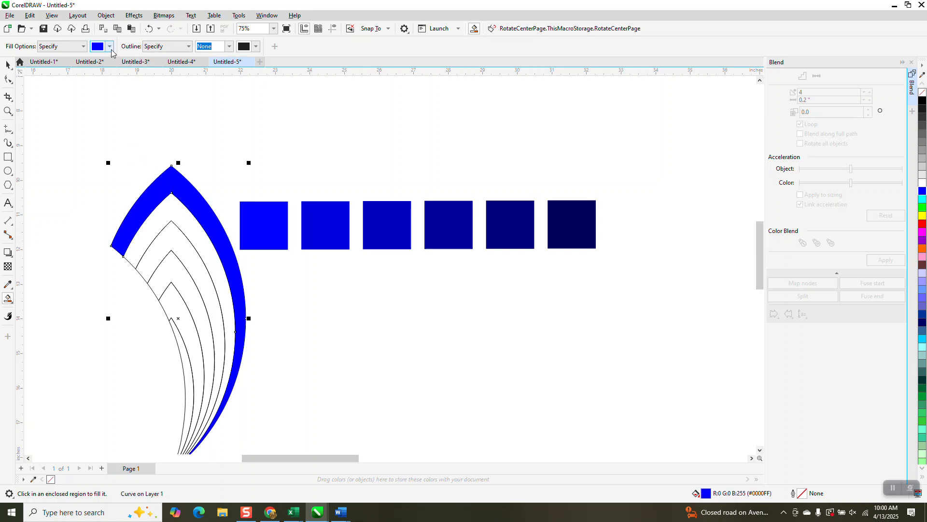
click(110, 47)
click(190, 203)
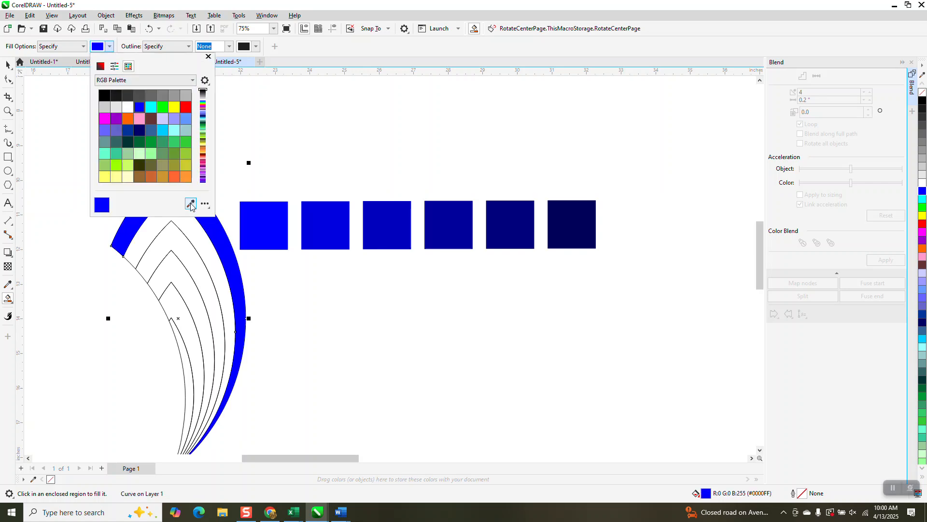
click(323, 207)
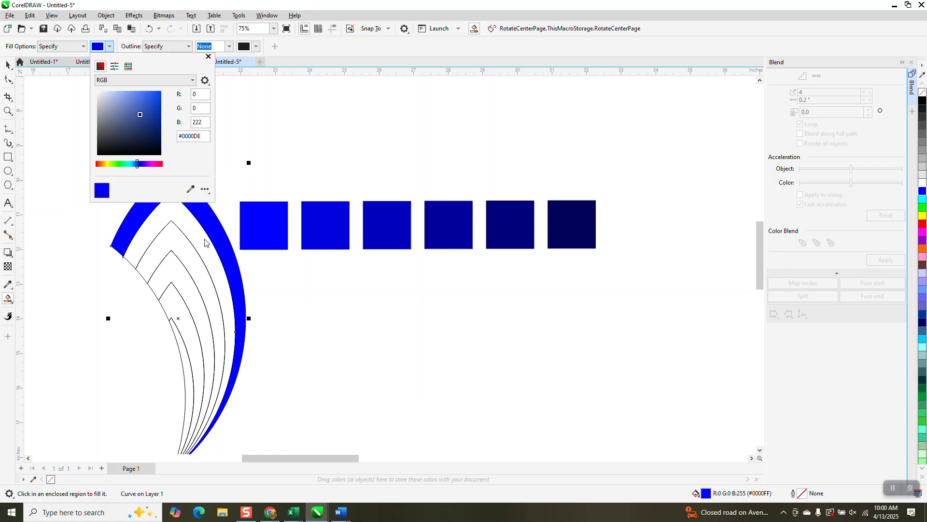
click(205, 241)
click(204, 239)
- Fill the third petal band with the colour sampled from the third square (R0 G0 B189)
click(111, 46)
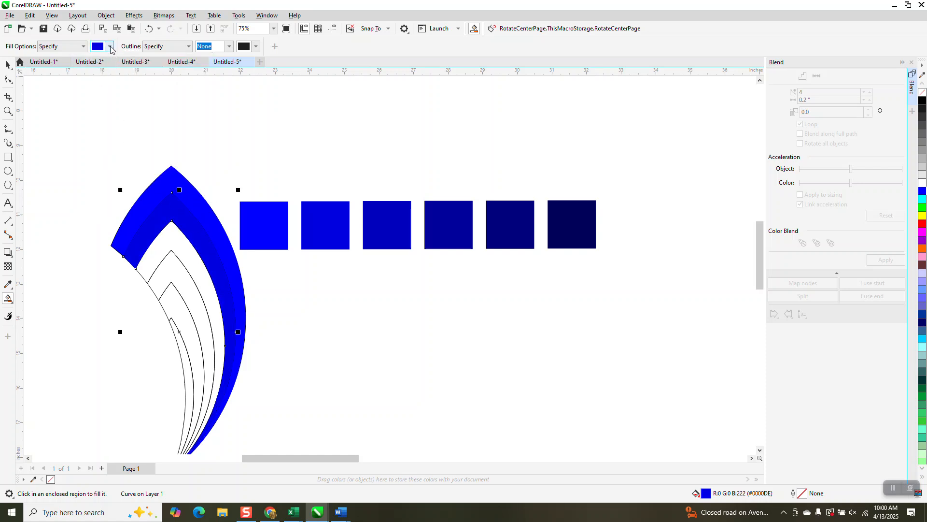
click(184, 189)
click(383, 217)
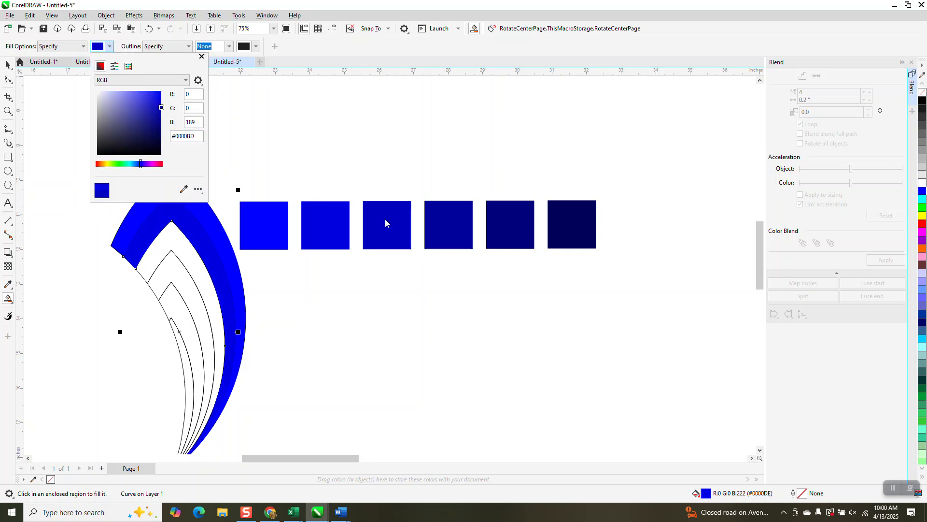
click(196, 276)
click(194, 272)
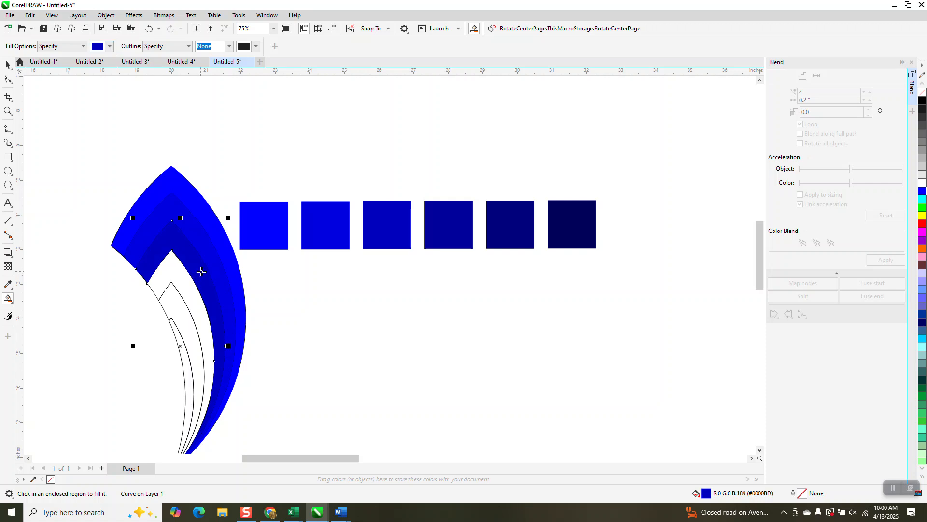
- Fill the fourth petal band with the colour sampled from the fourth square (R0 G0 B155)
click(110, 46)
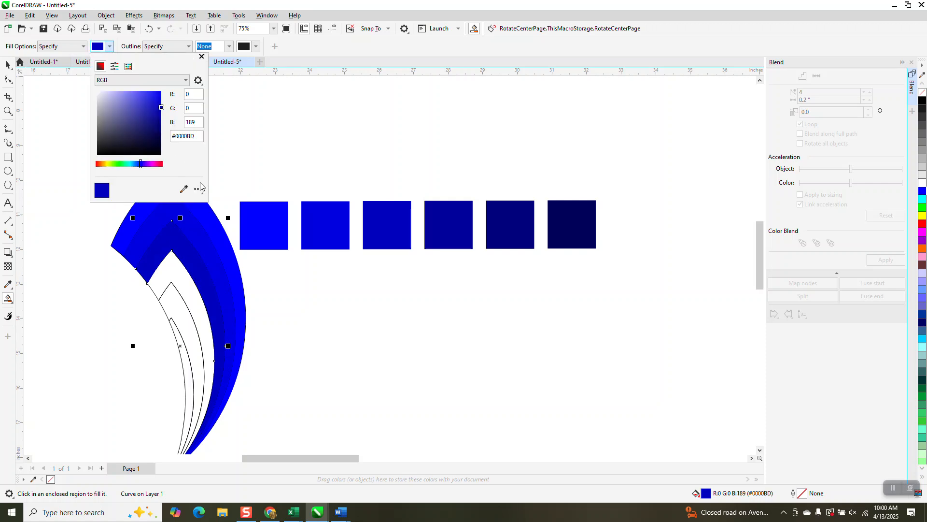
click(183, 189)
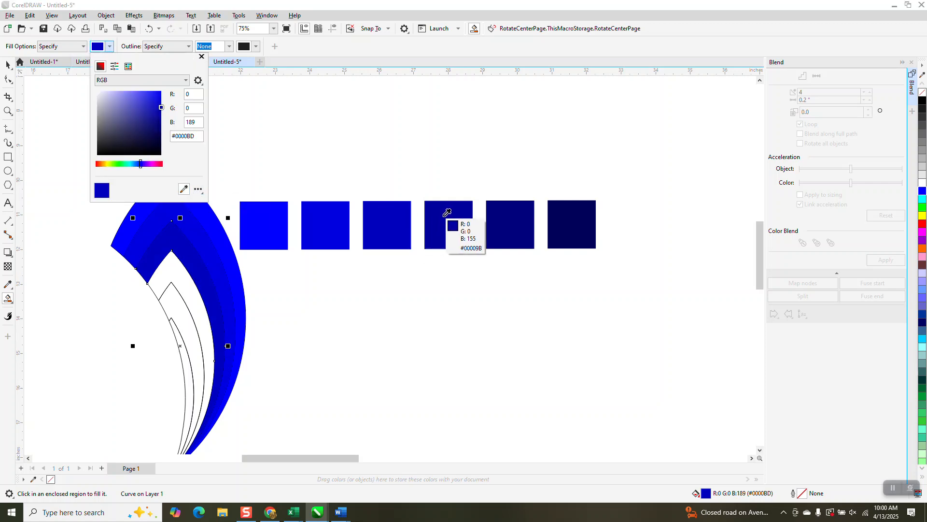
click(445, 215)
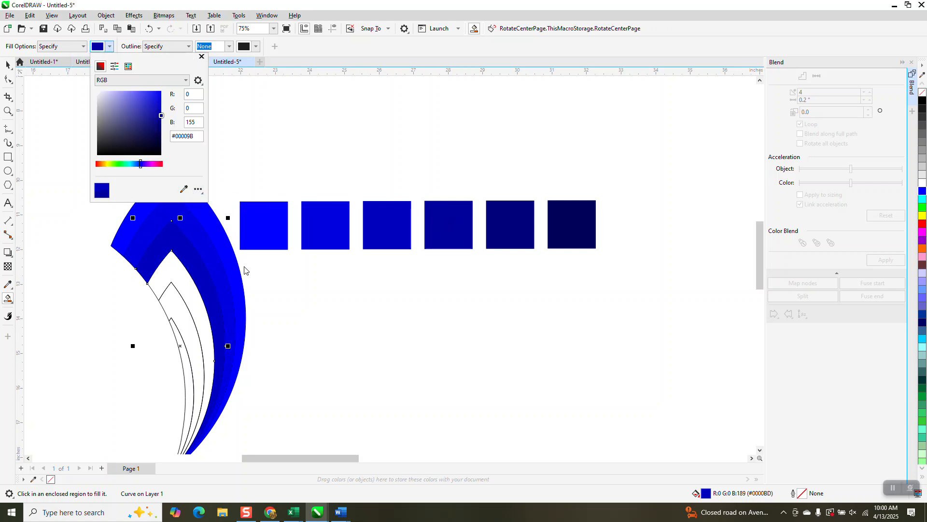
click(196, 303)
click(194, 297)
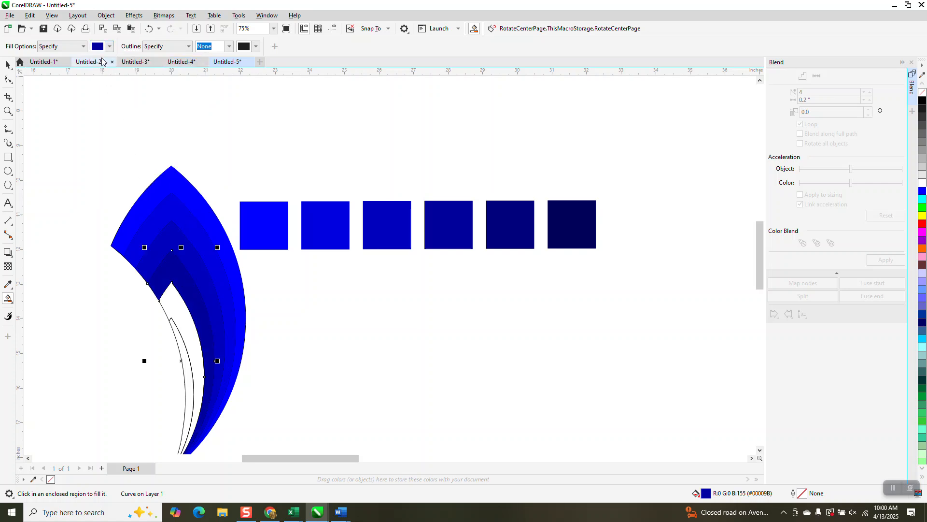
- Fill the fifth petal band with the colour sampled from the fifth square (R0 G0 B122)
click(110, 46)
click(183, 189)
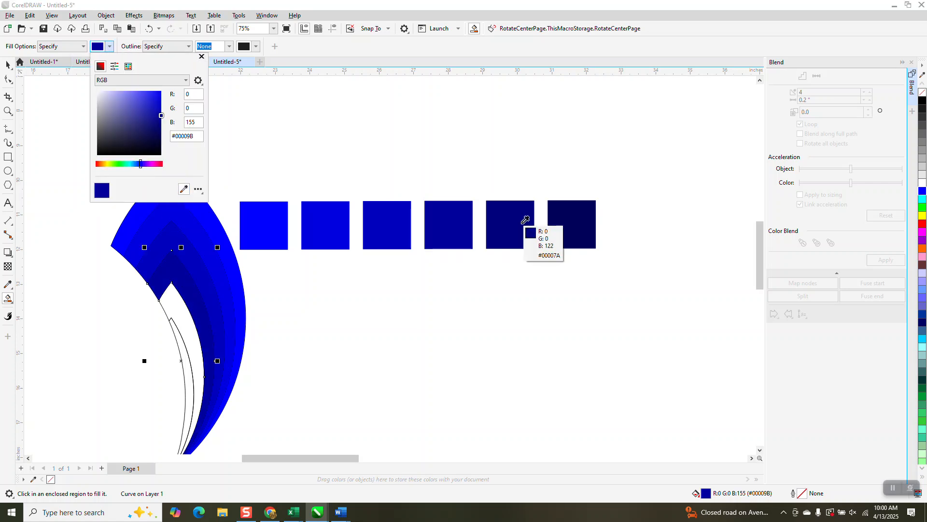
click(524, 217)
click(189, 315)
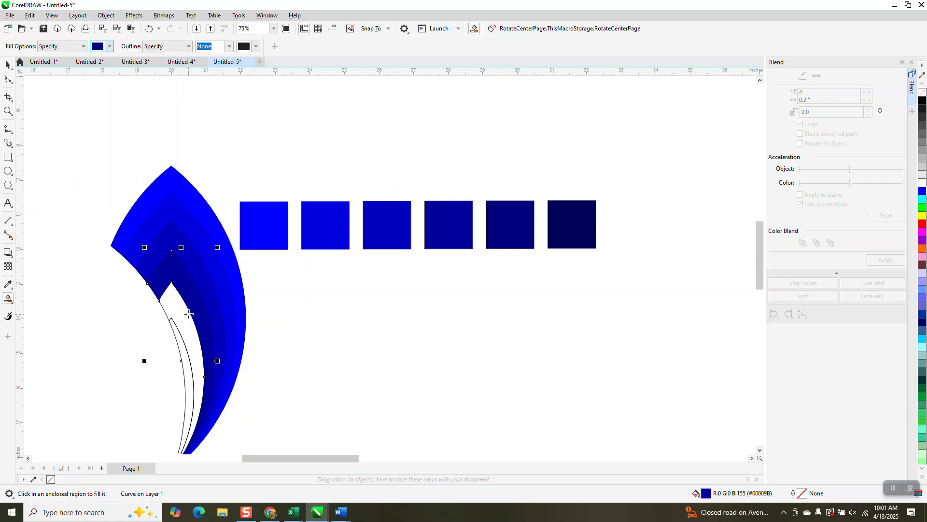
click(184, 320)
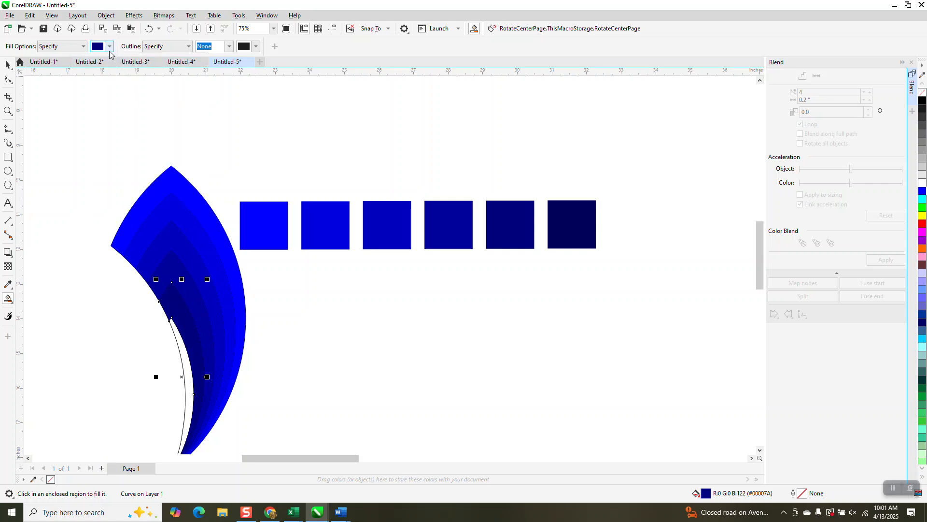
- Fill the innermost petal band with the navy sampled from the last square (R0 G0 B89)
click(109, 50)
click(184, 188)
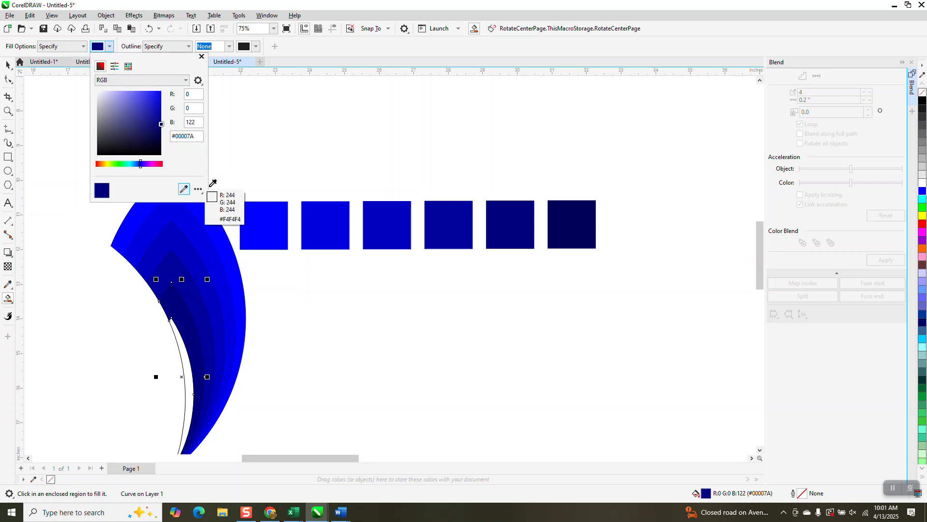
click(586, 230)
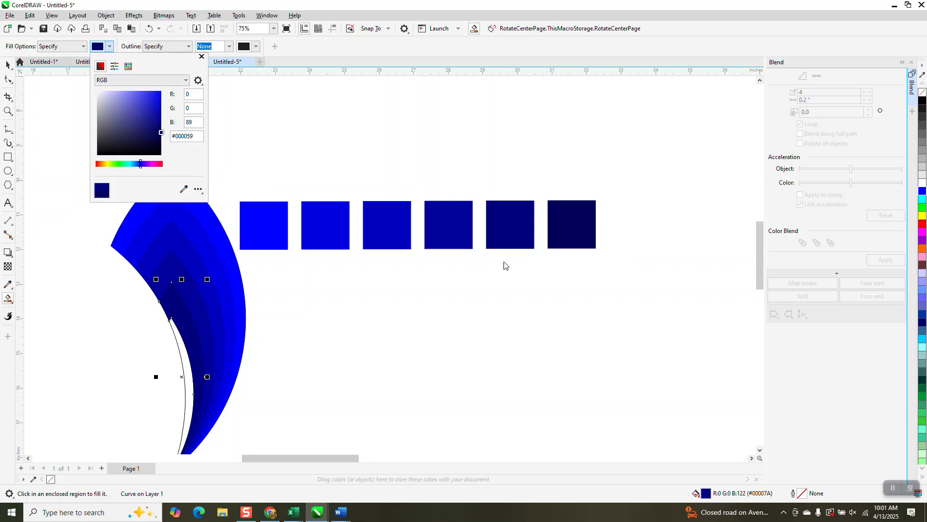
click(181, 357)
click(182, 355)
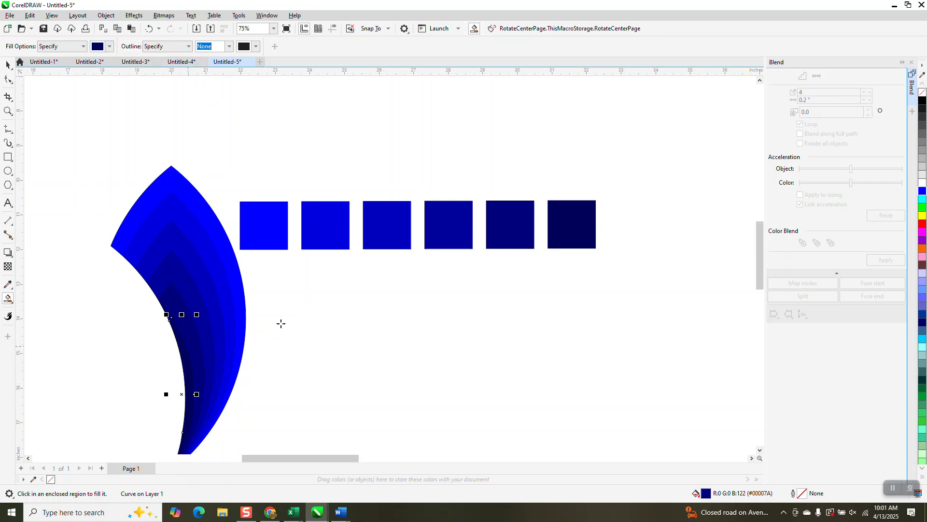
- Select all six colour swatch squares and delete them
scroll(279, 320, down, 2)
click(9, 80)
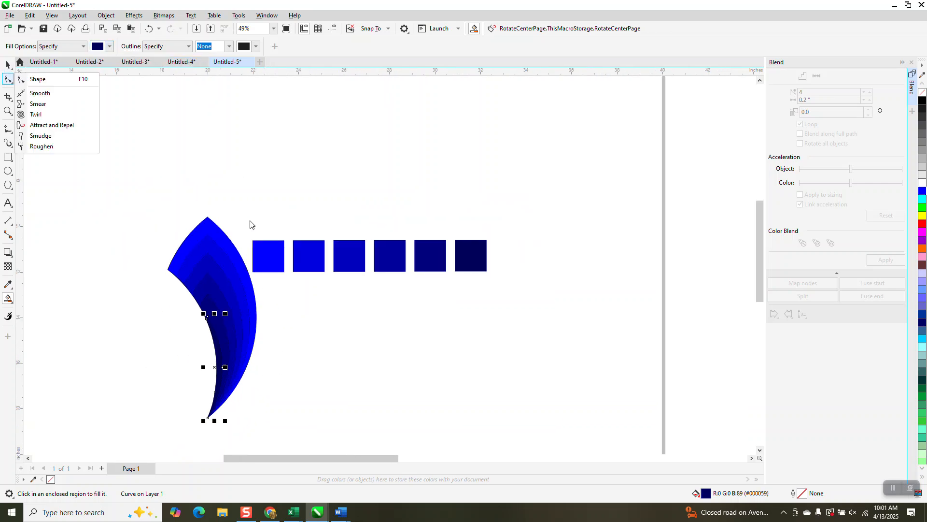
click(8, 65)
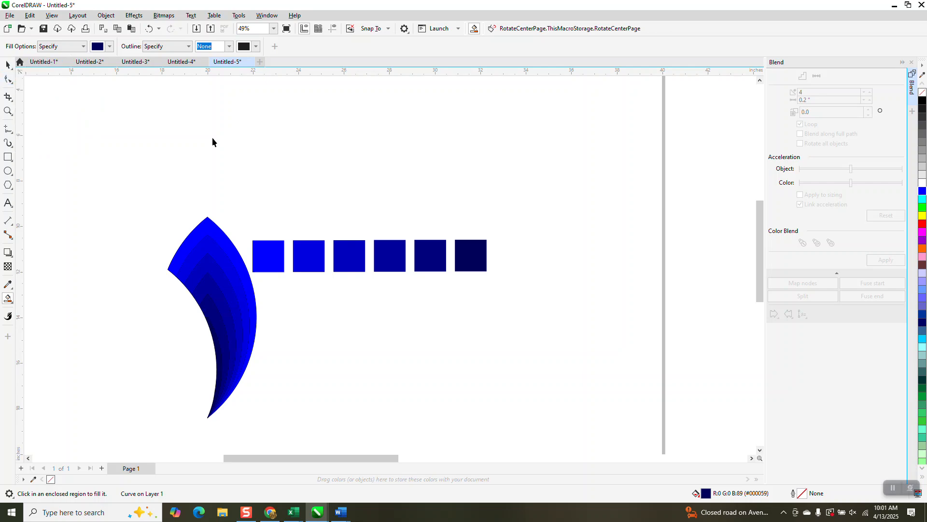
drag(232, 208, 524, 312)
key(Delete)
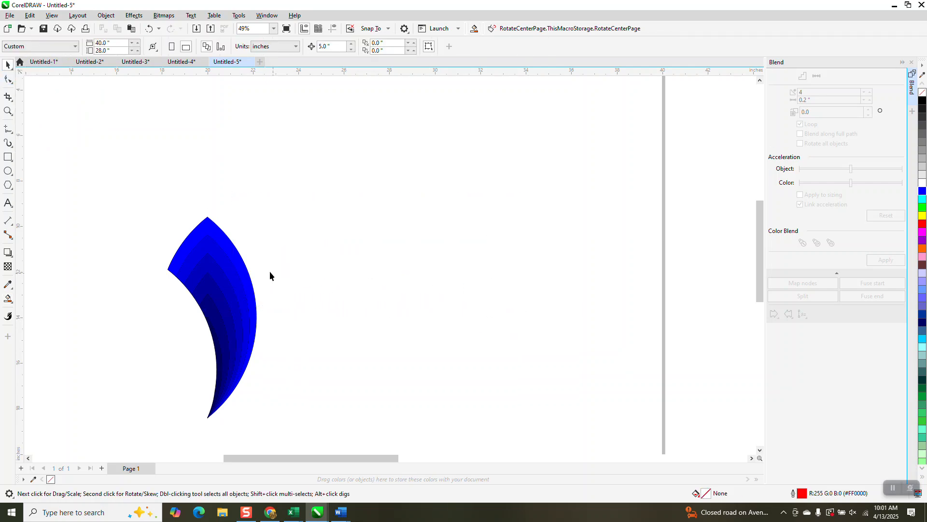
- Move the petal's rotation centre to its bottom tip and rotate a copy 30°
drag(384, 448, 391, 448)
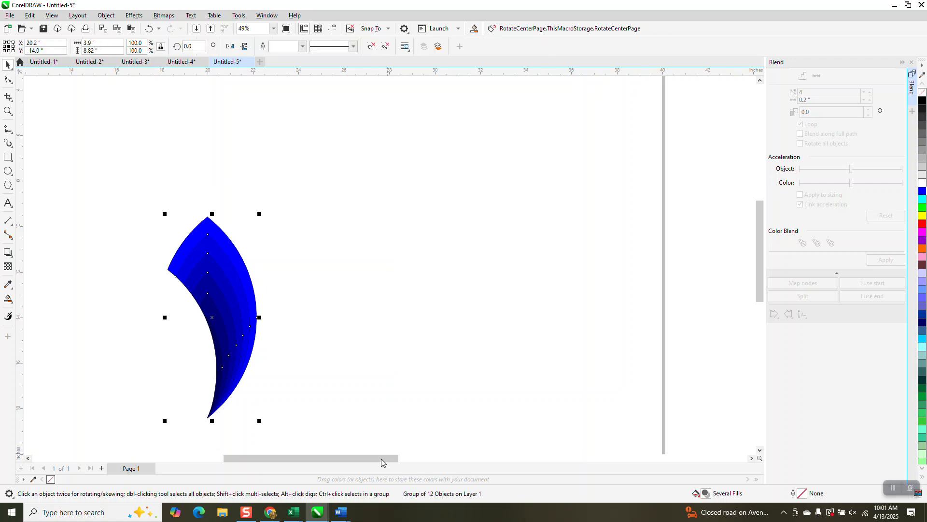
click(242, 317)
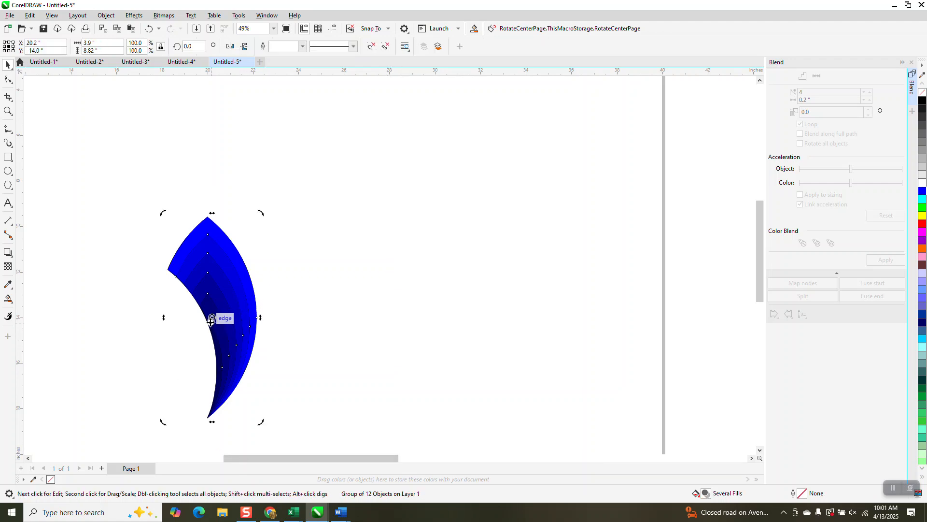
drag(209, 414, 207, 418)
text(30)
key(Return)
- Repeat the 30° rotated copy until the petals form a full ring around the tip
key(ctrl+r)
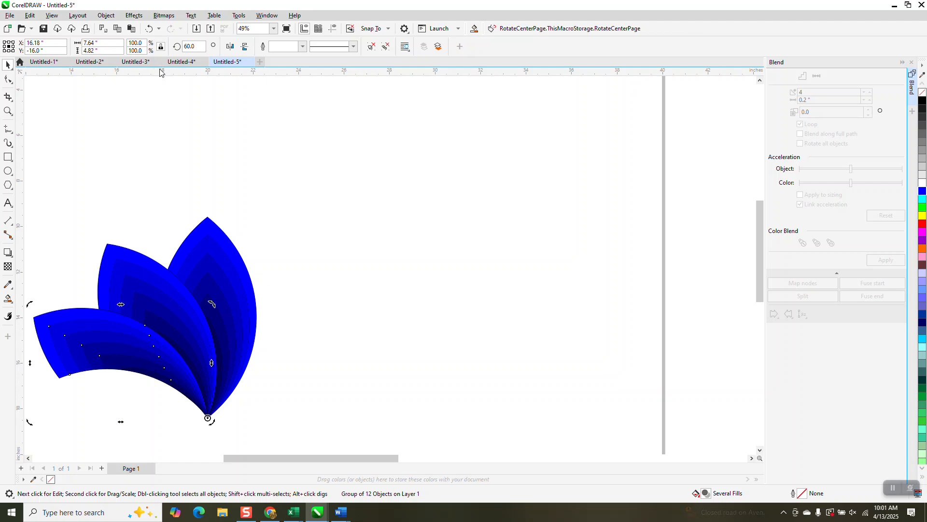
key(ctrl+r)
key(ctrl+r)
key(ctrl+r)
key(ctrl+r)
key(ctrl+r)
key(ctrl+r)
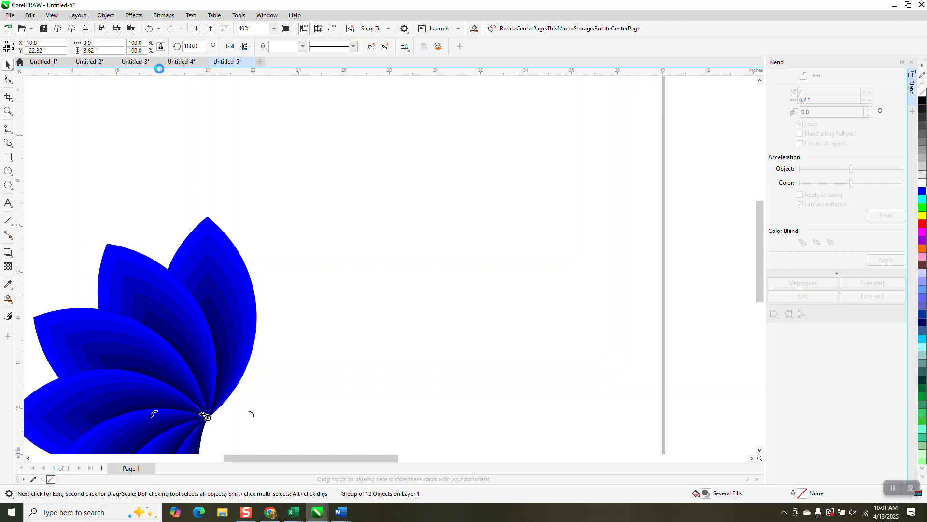
key(ctrl+r)
key(ctrl+r)
key(ctrl+r)
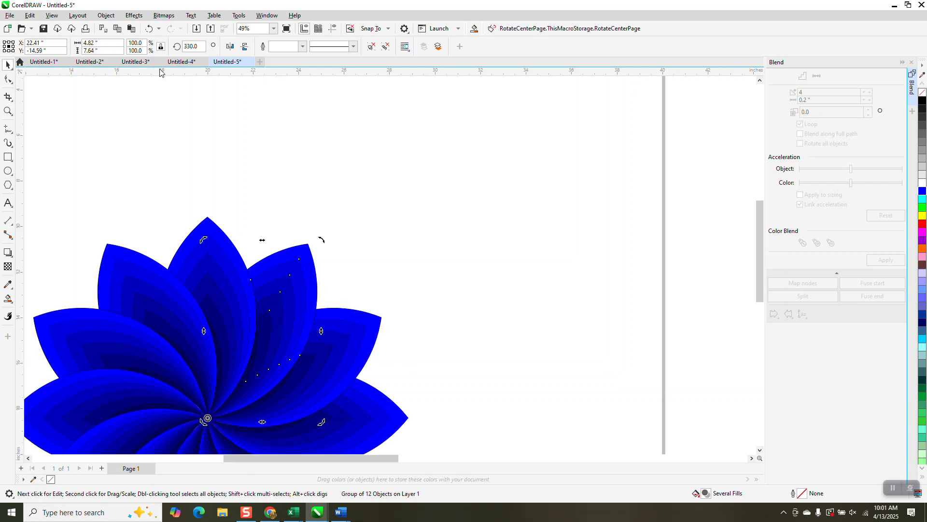
- Zoom in and out around the page to inspect the finished flower
scroll(184, 72, down, 2)
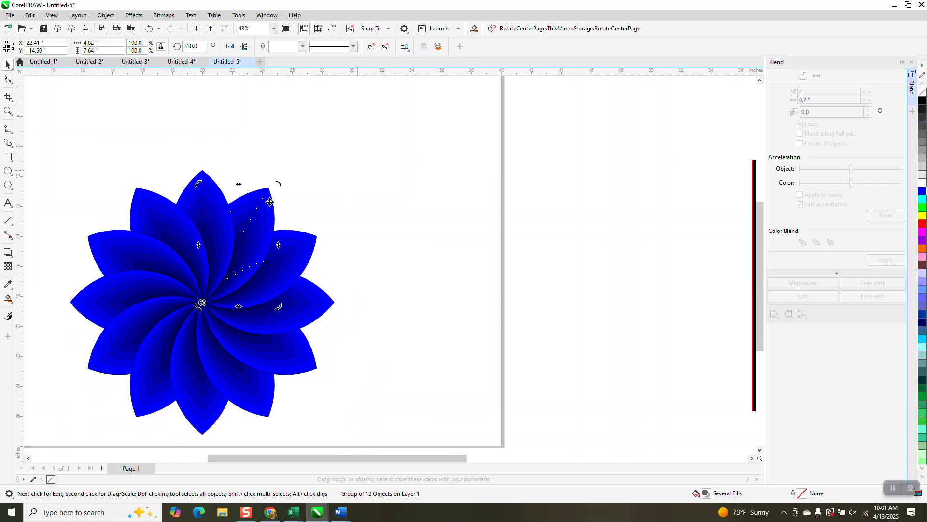
click(8, 111)
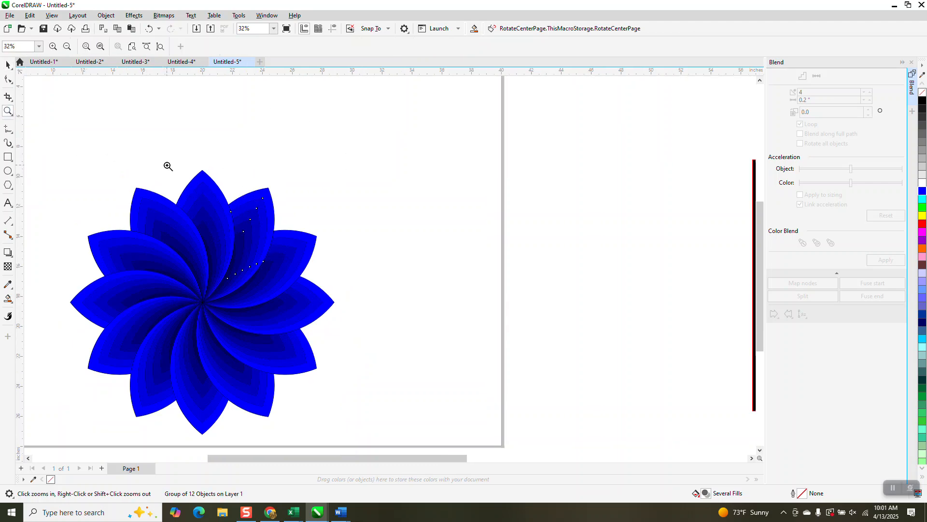
right_click(168, 169)
drag(137, 181, 299, 335)
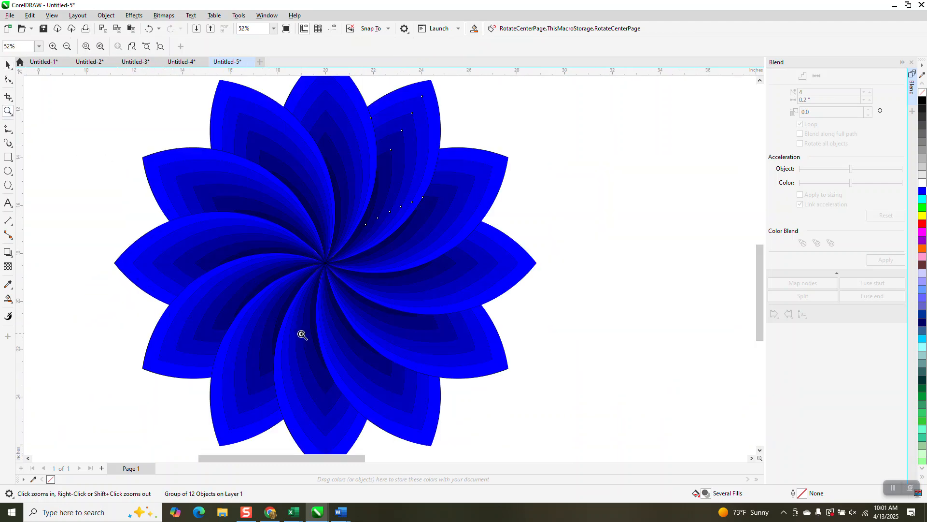
right_click(281, 321)
right_click(580, 288)
drag(635, 254, 759, 334)
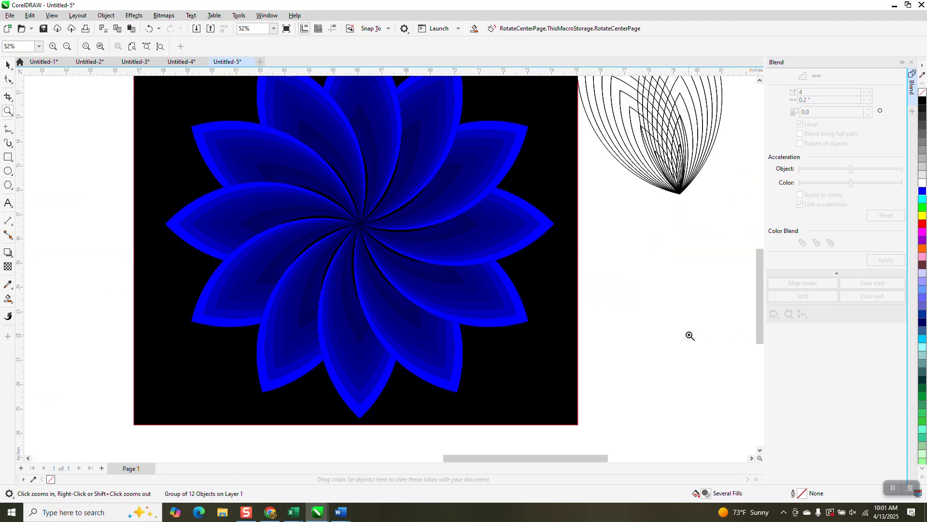
right_click(425, 241)
right_click(459, 217)
right_click(413, 229)
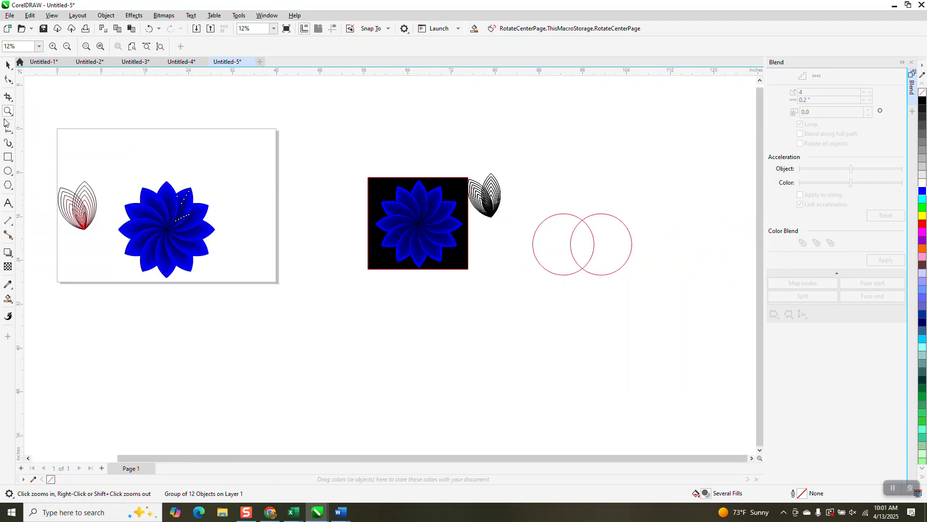
drag(119, 182, 241, 291)
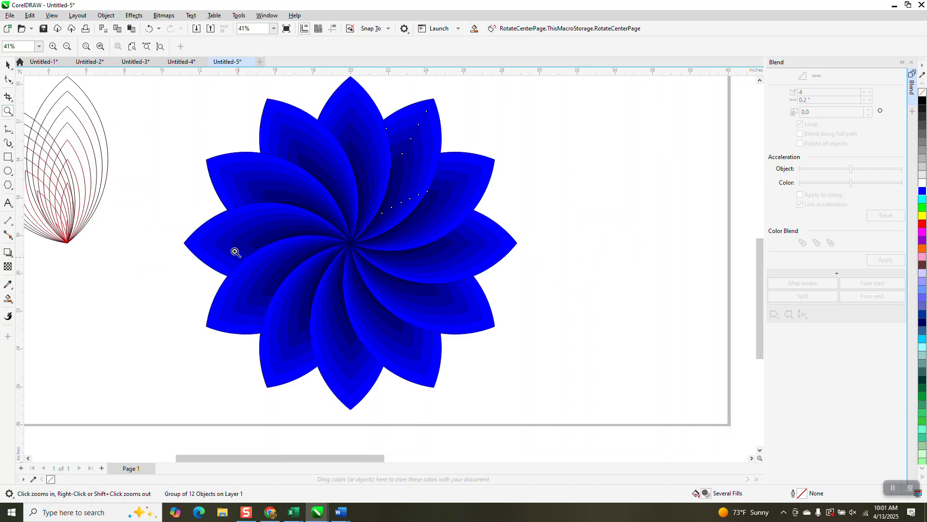
- Select all the petals of the flower and group them
click(8, 64)
scroll(184, 154, down, 1)
drag(171, 88, 550, 387)
key(ctrl+g)
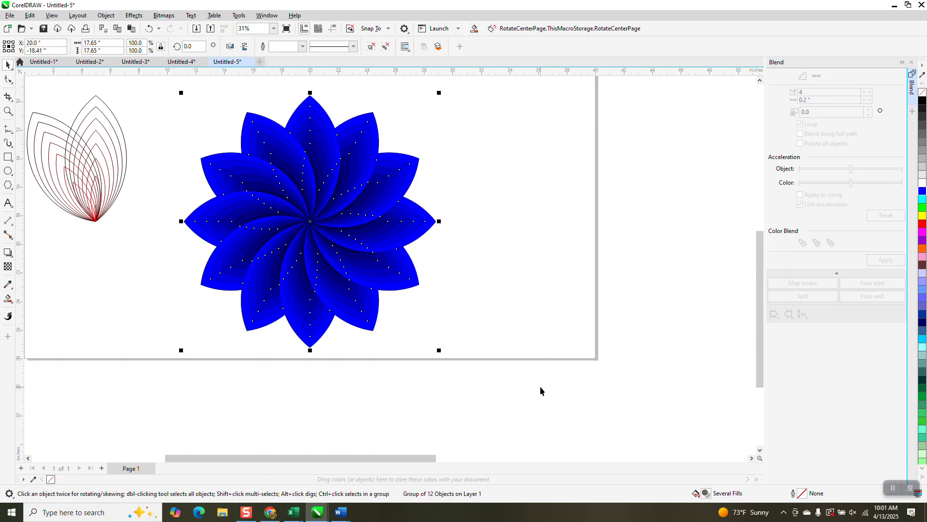
- Draw a rectangle enclosing the whole flower and fill it with black
key(p)
scroll(442, 409, down, 1)
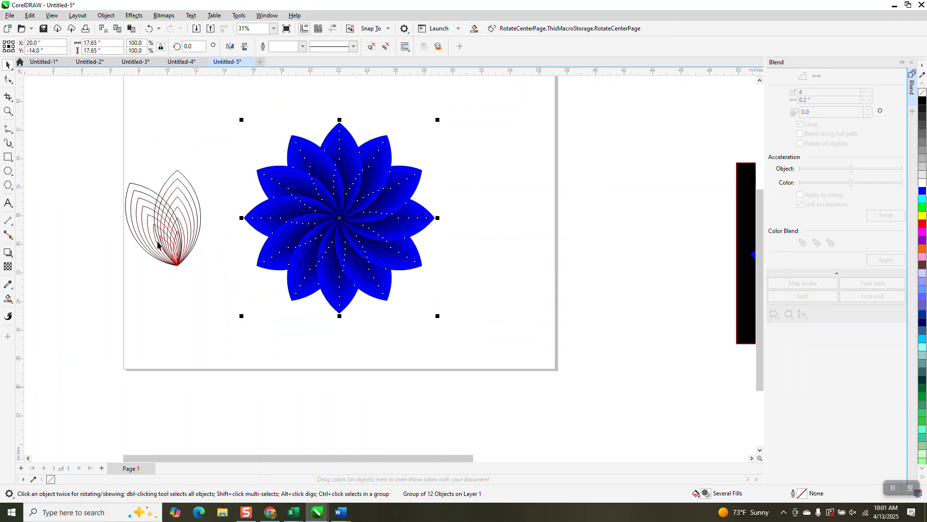
click(8, 157)
drag(216, 114, 455, 321)
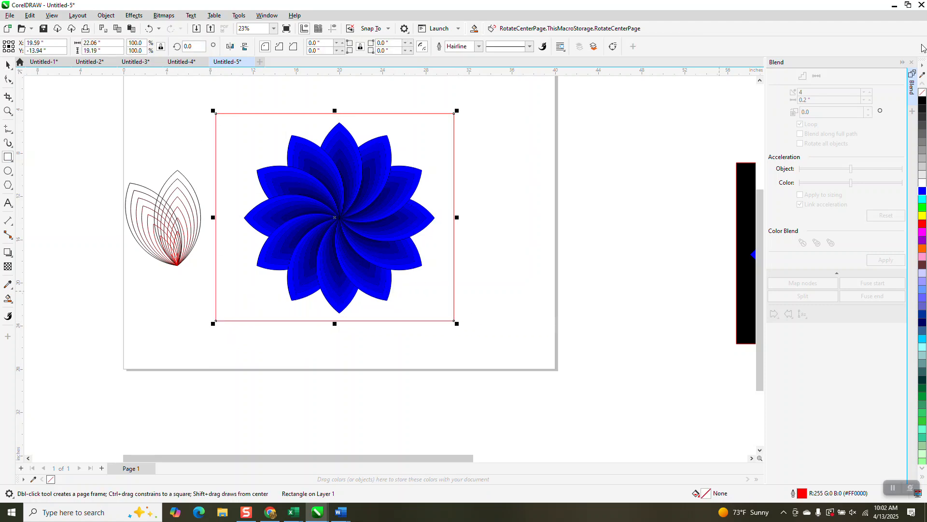
click(923, 101)
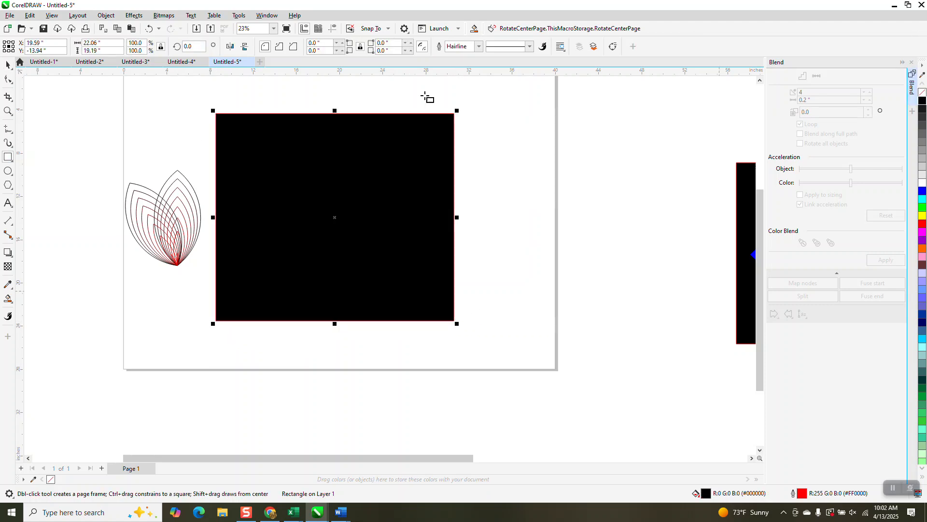
- Send the black rectangle to the back, behind the flower
click(107, 15)
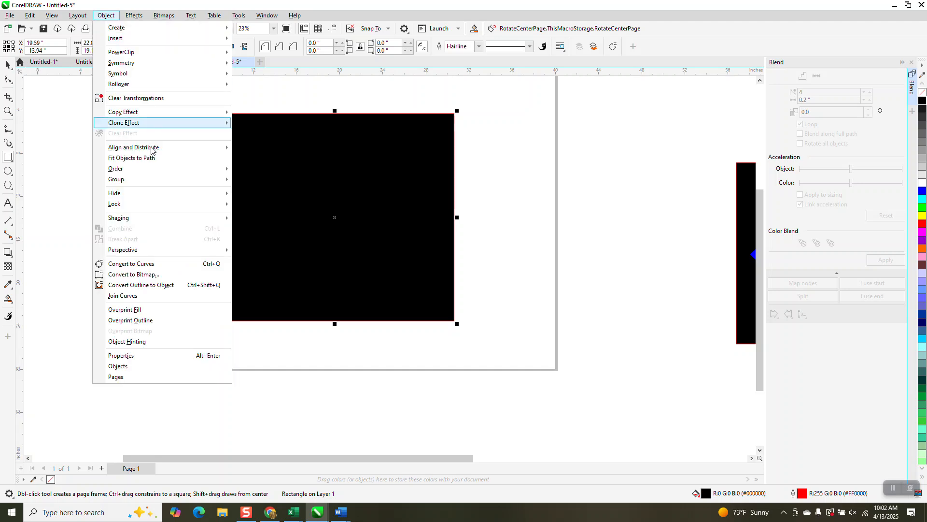
mouse_move(149, 171)
click(287, 182)
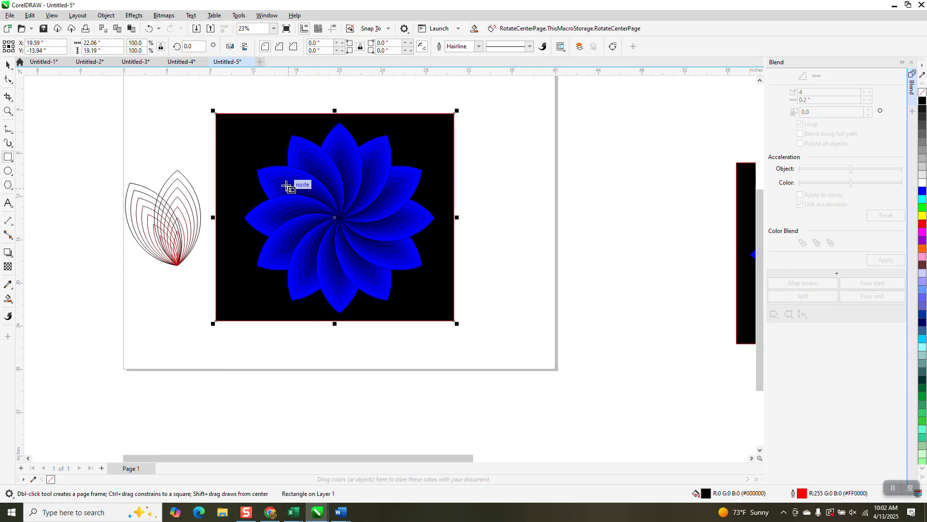
- Zoom in and out to inspect the flower against the black background
click(8, 112)
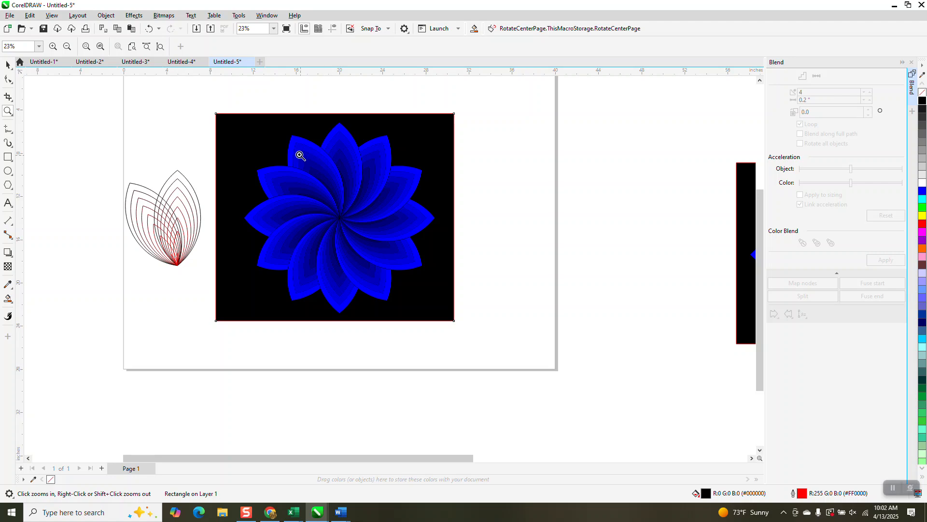
drag(285, 146, 438, 247)
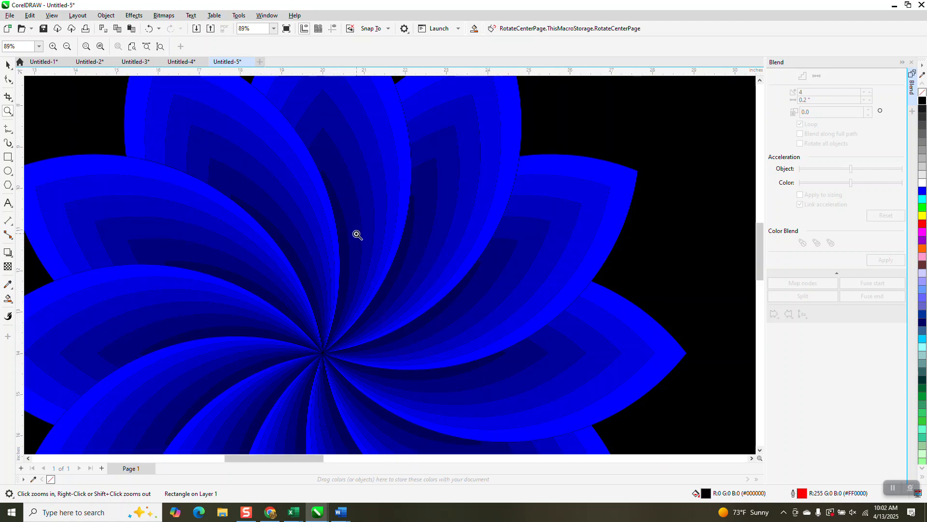
scroll(366, 215, down, 1)
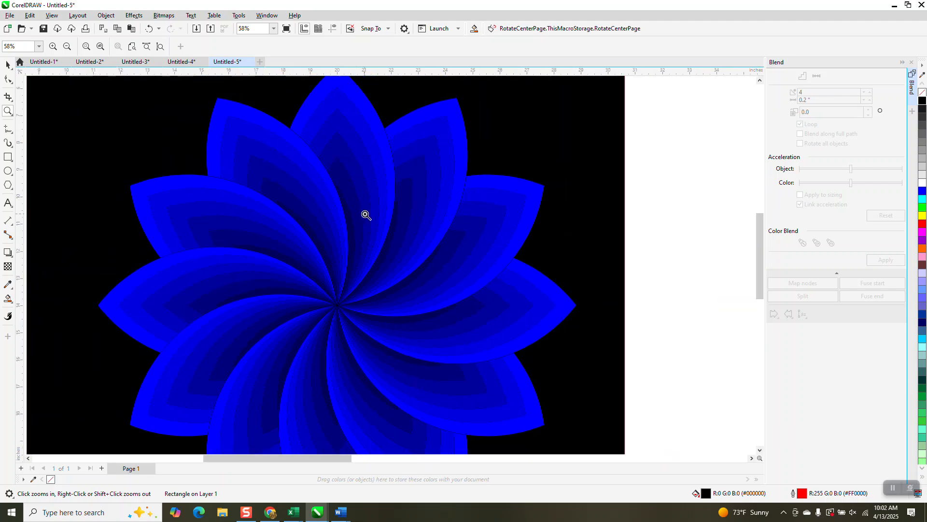
scroll(365, 215, down, 1)
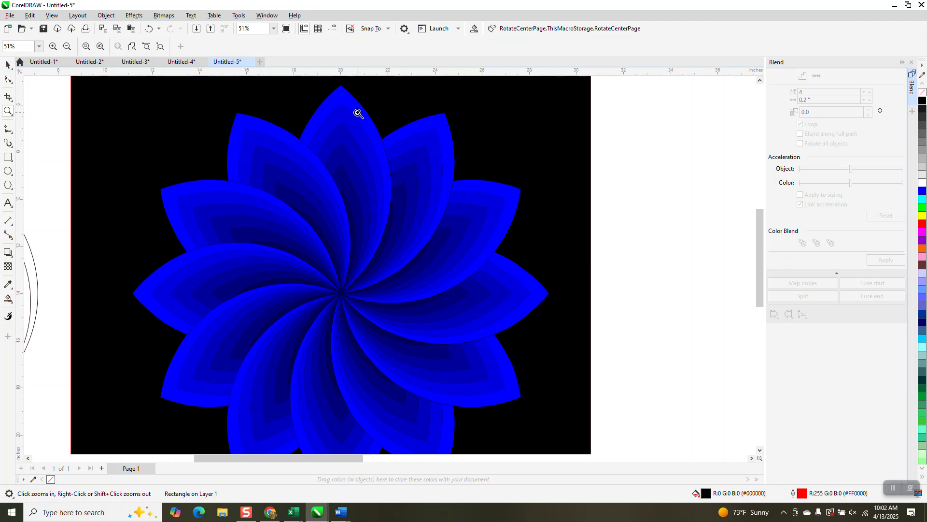
scroll(358, 113, down, 2)
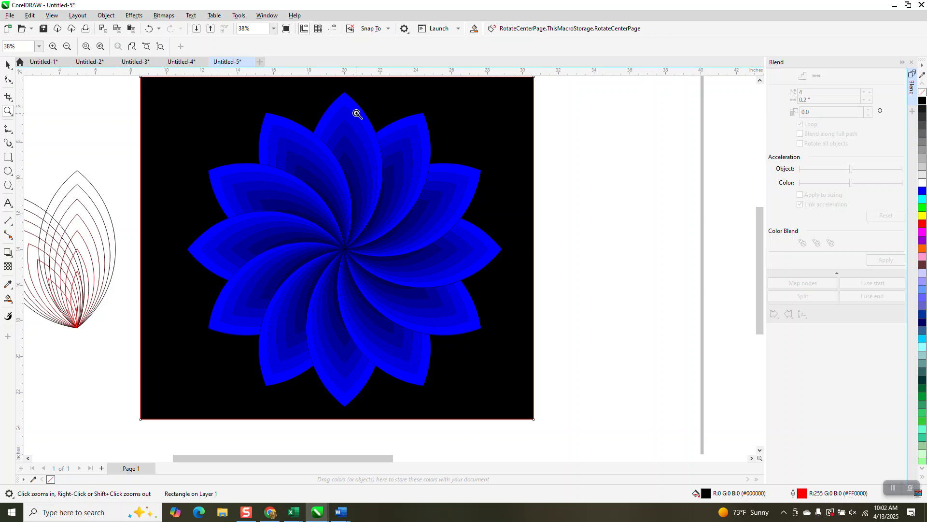